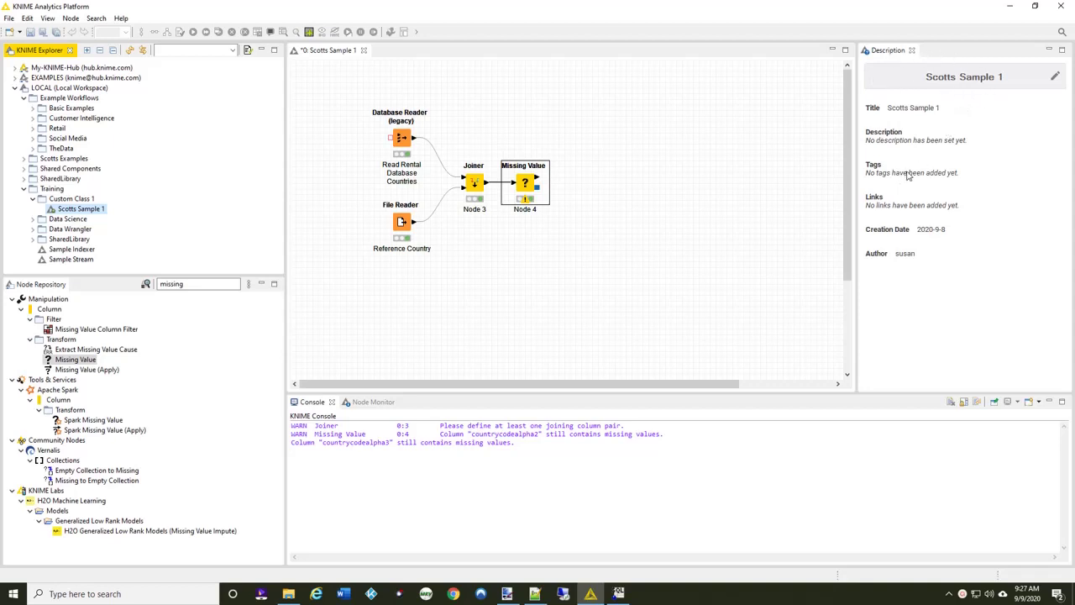
Edit the Scotts Sample 1 workflow's description to "This workflow demonstrates techniques I used for my class on 12-1-89."
{"action": "left_click", "coordinate": [1056, 78]}
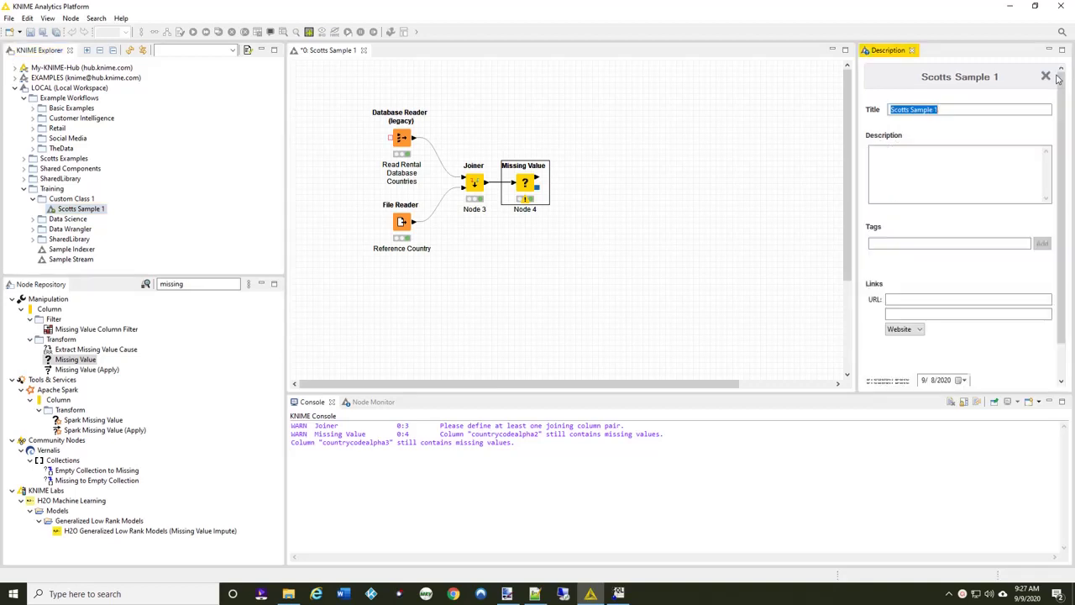
{"action": "left_click", "coordinate": [949, 109]}
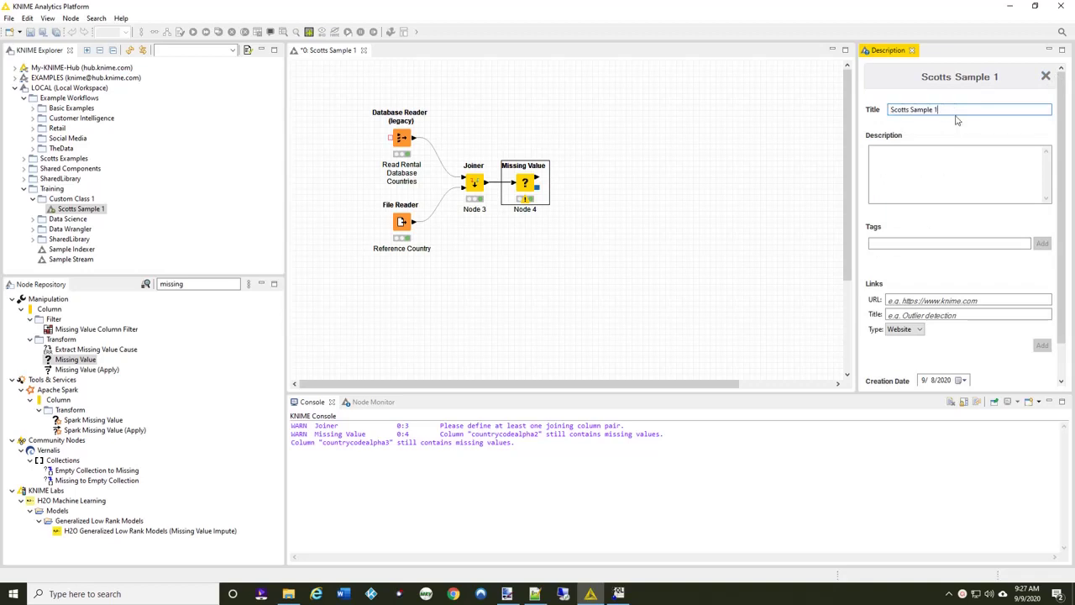
{"action": "key", "text": "ctrl+a"}
{"action": "left_click", "coordinate": [913, 163]}
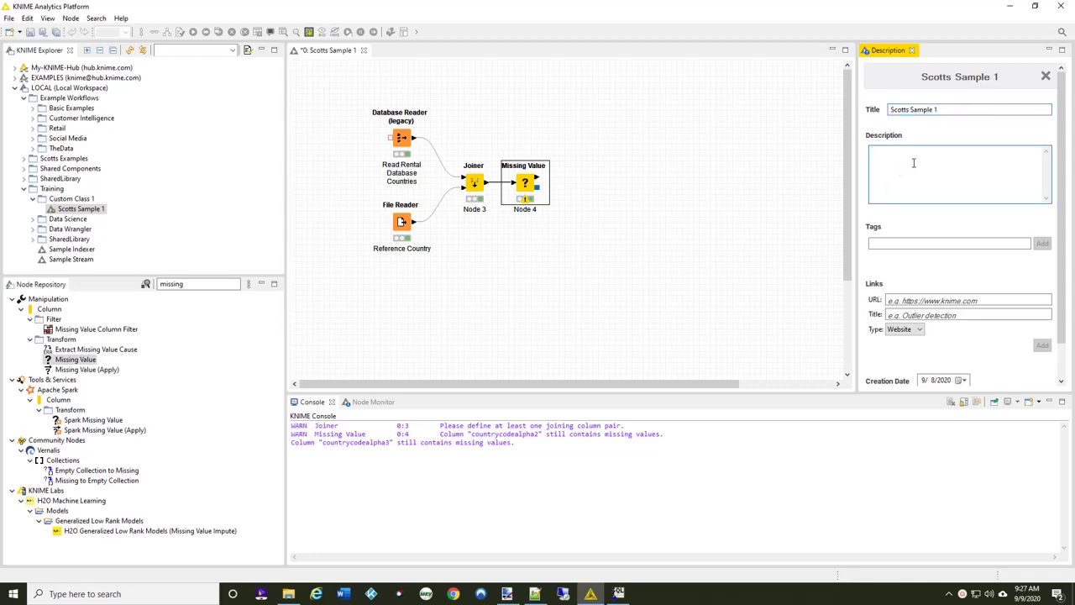
{"action": "type", "text": "This workflow demonstrates techniques I used for "}
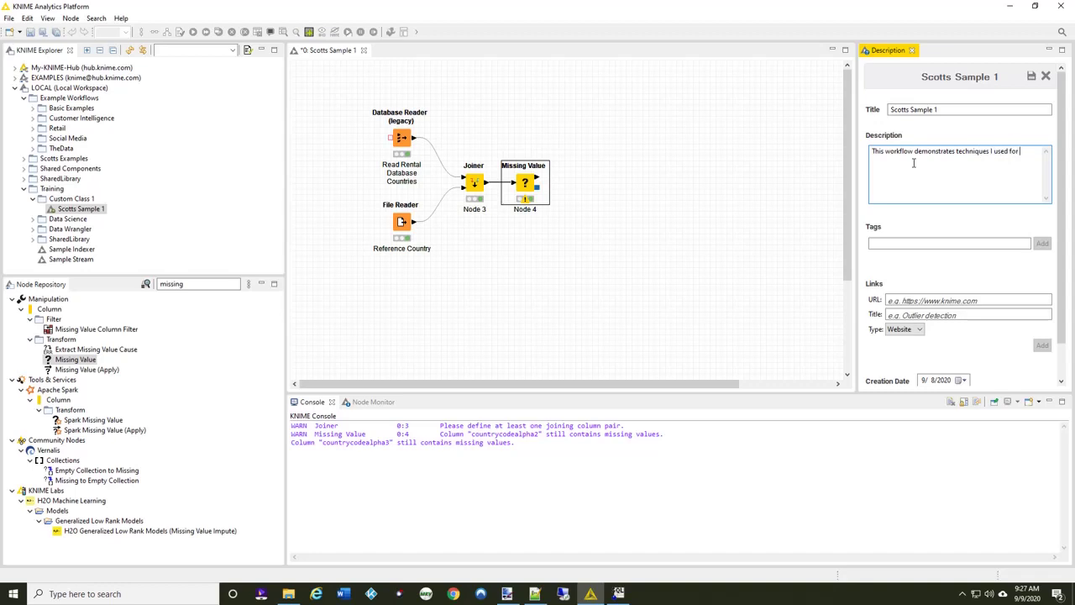
{"action": "type", "text": "my class on 12-1-99"}
Replace the workflow's author with the full name of the new author and save the metadata
{"action": "left_click", "coordinate": [1002, 242]}
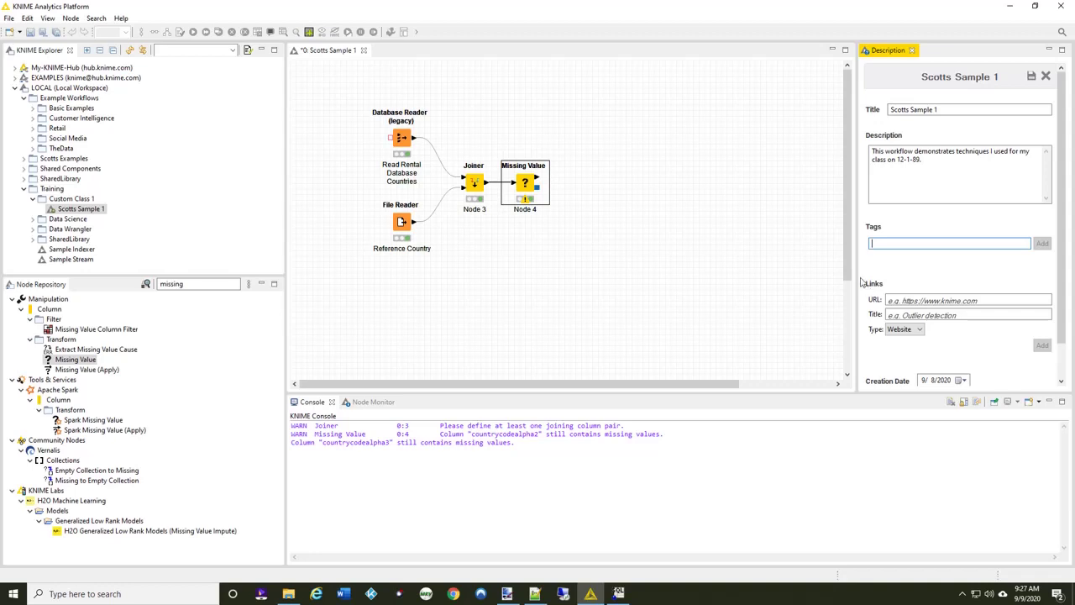
{"action": "scroll", "coordinate": [924, 284], "scroll_direction": "down", "scroll_amount": 2}
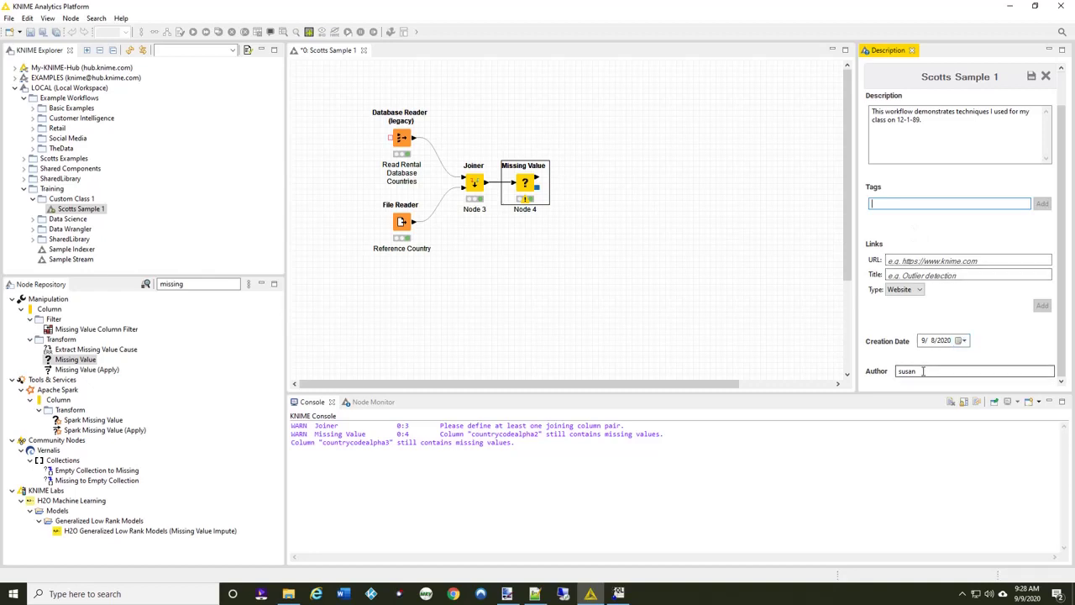
{"action": "left_click_drag", "start_coordinate": [923, 371], "coordinate": [842, 376]}
{"action": "type", "text": "Scot"}
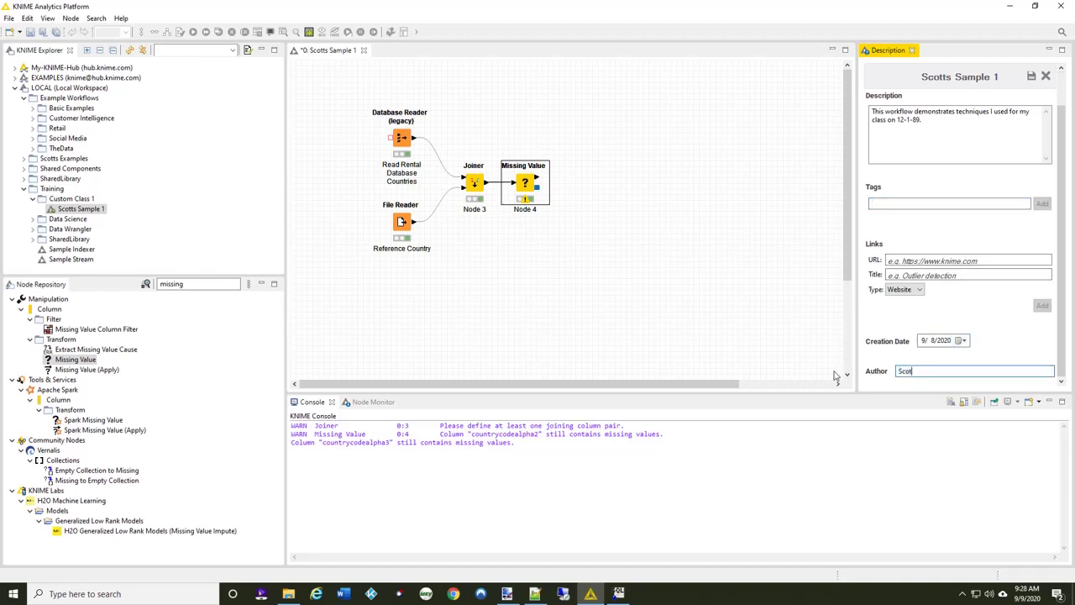
{"action": "type", "text": "t McLeod"}
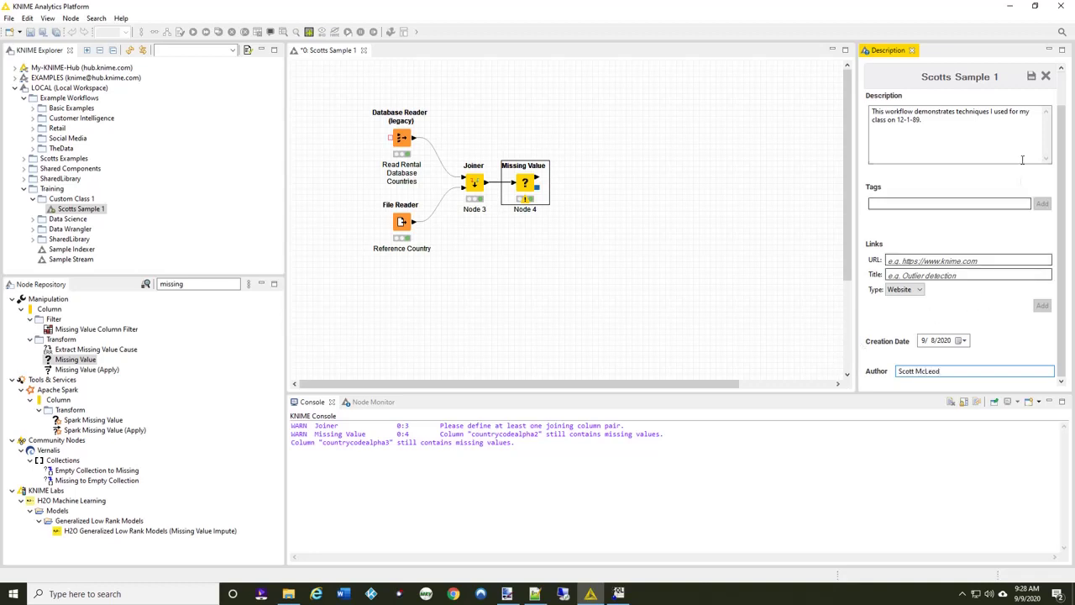
{"action": "left_click", "coordinate": [1032, 77]}
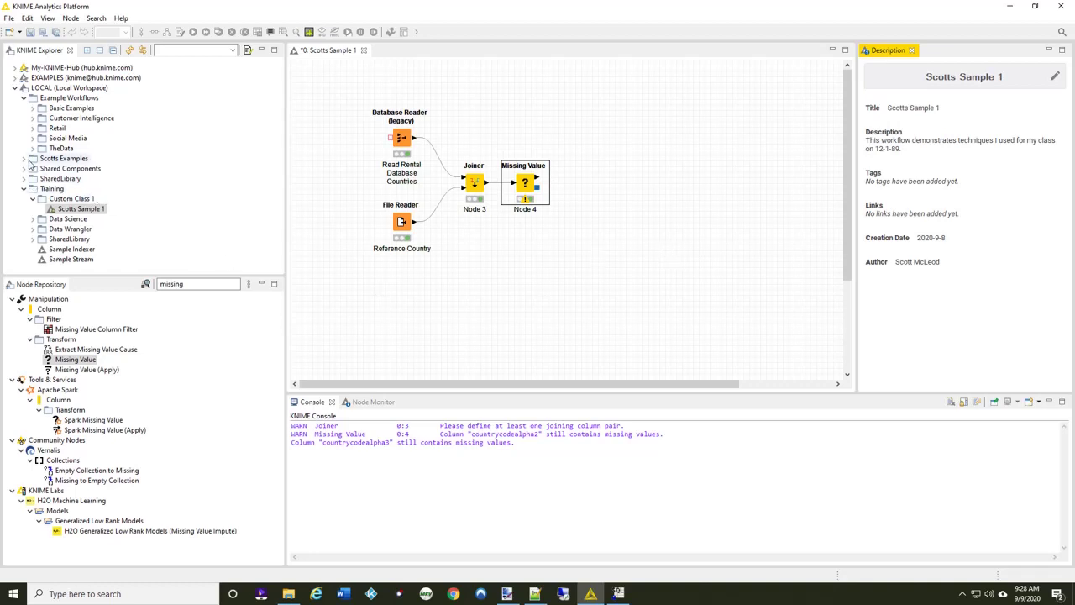
Expand the Basic Examples folder and choose the Building a Simple Classifier workflow
{"action": "left_click", "coordinate": [35, 108]}
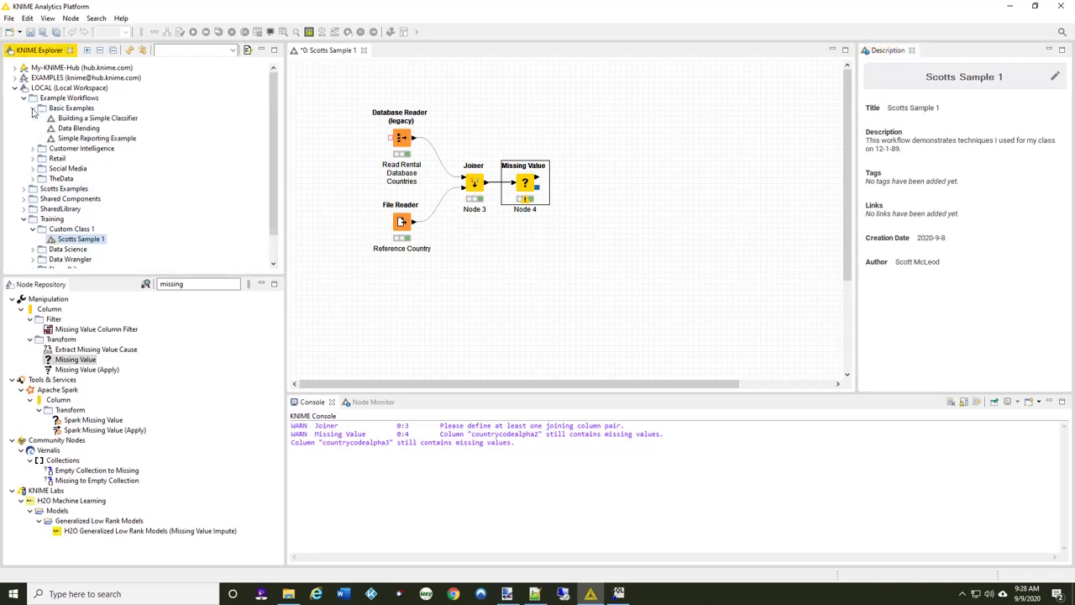
{"action": "left_click", "coordinate": [82, 118]}
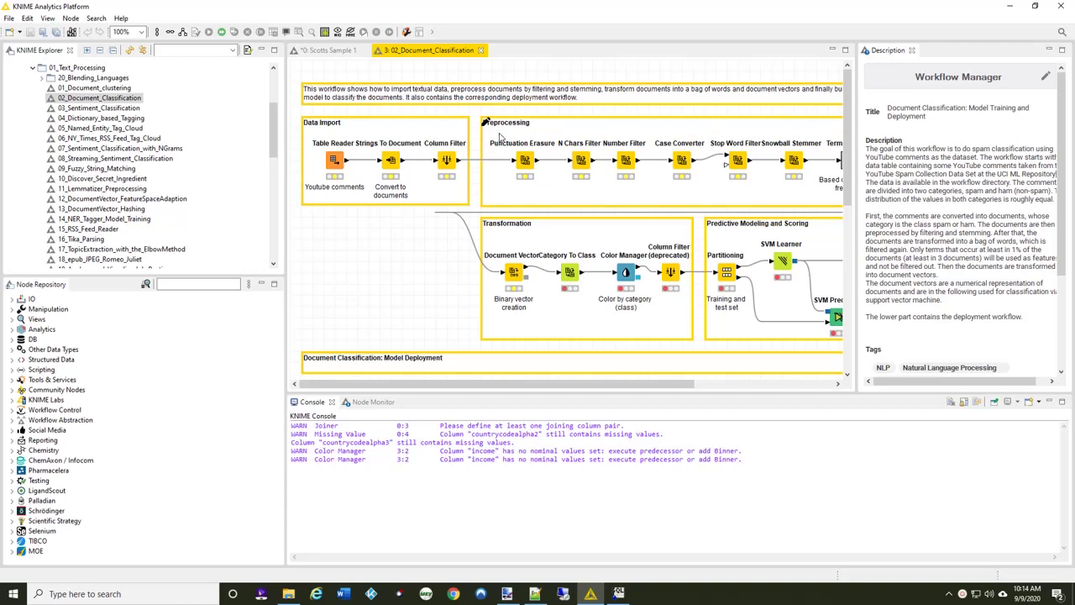
Add a new workflow annotation over the first Preprocessing nodes and colour its border red
{"action": "right_click", "coordinate": [502, 137]}
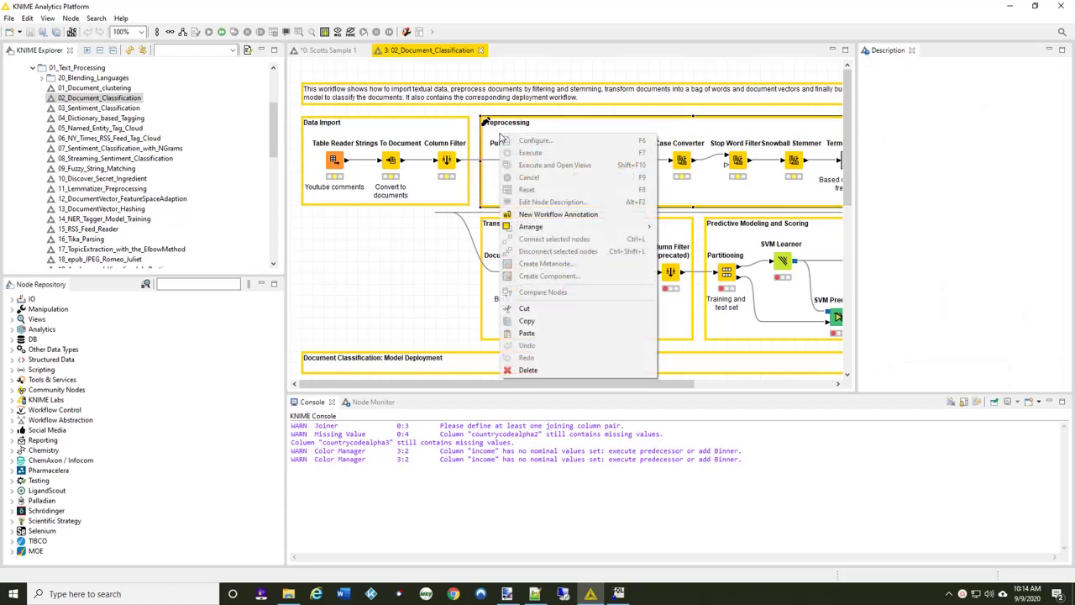
{"action": "left_click", "coordinate": [568, 216]}
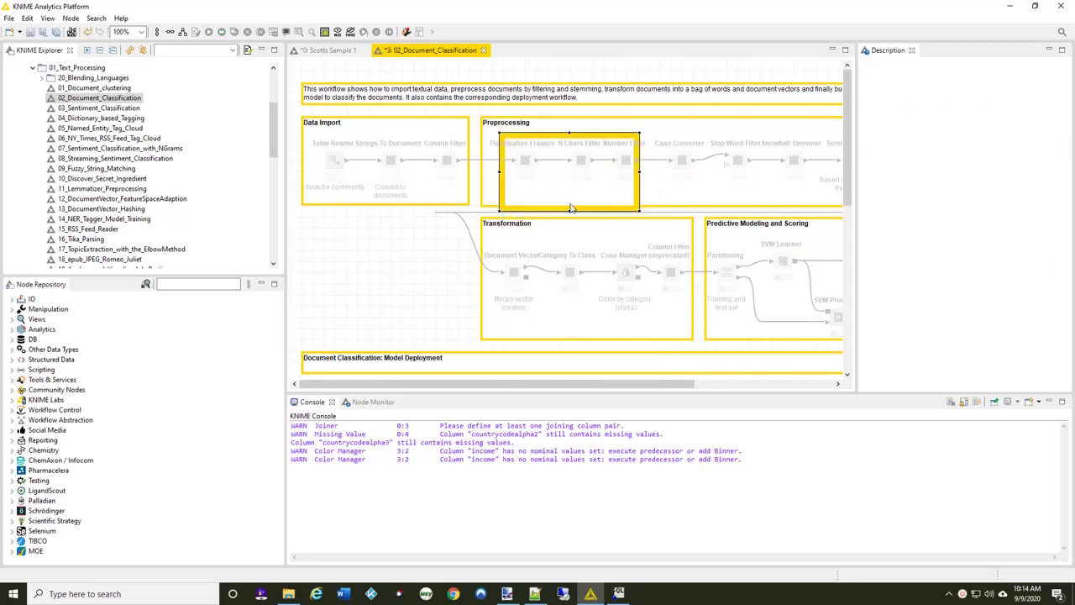
{"action": "double_click", "coordinate": [565, 140]}
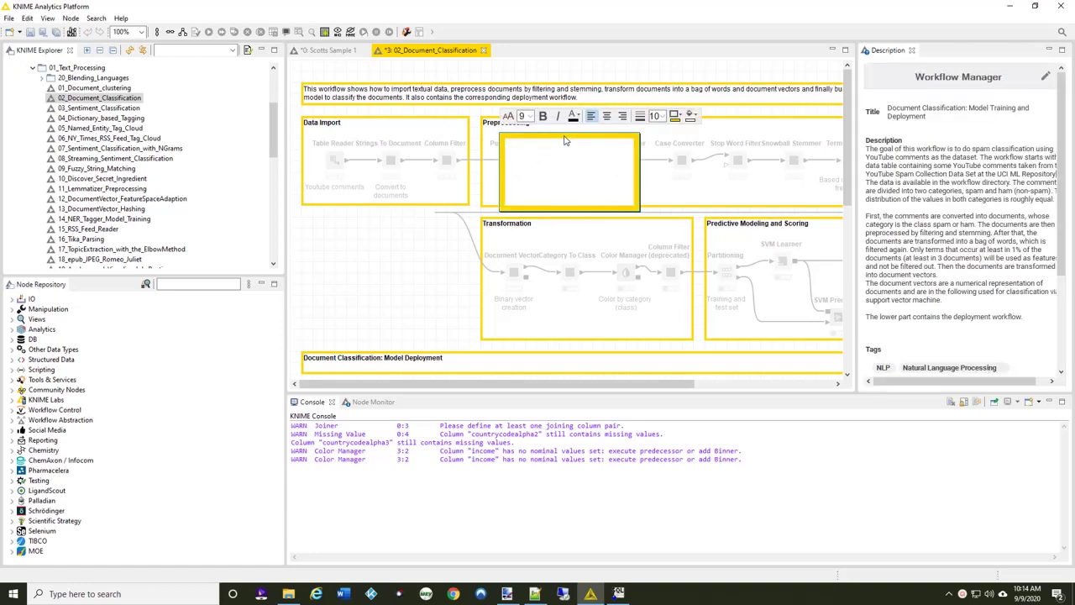
{"action": "left_click", "coordinate": [684, 119]}
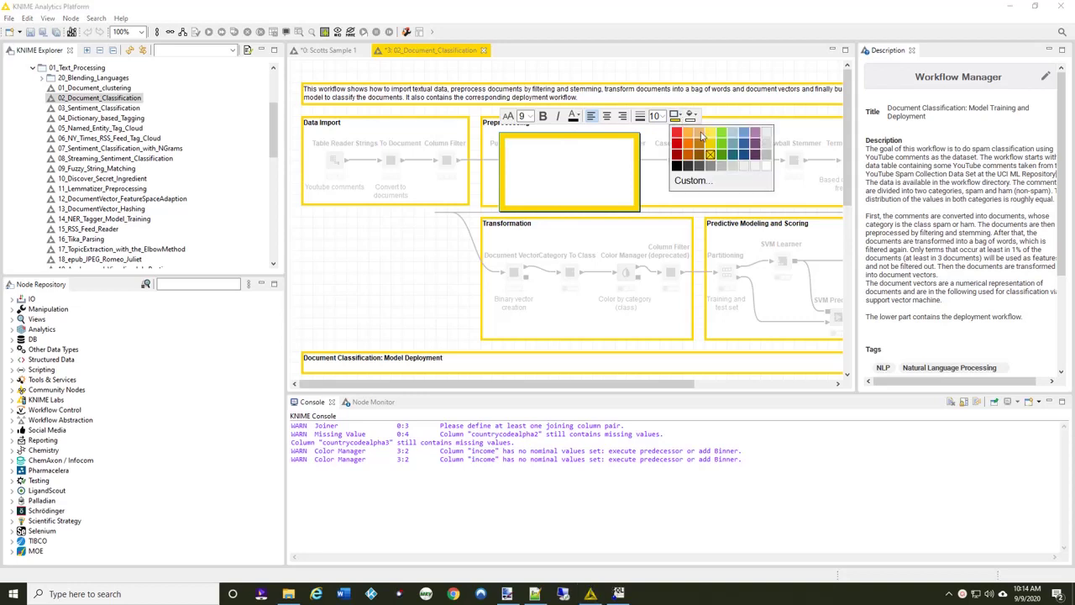
{"action": "left_click", "coordinate": [677, 133]}
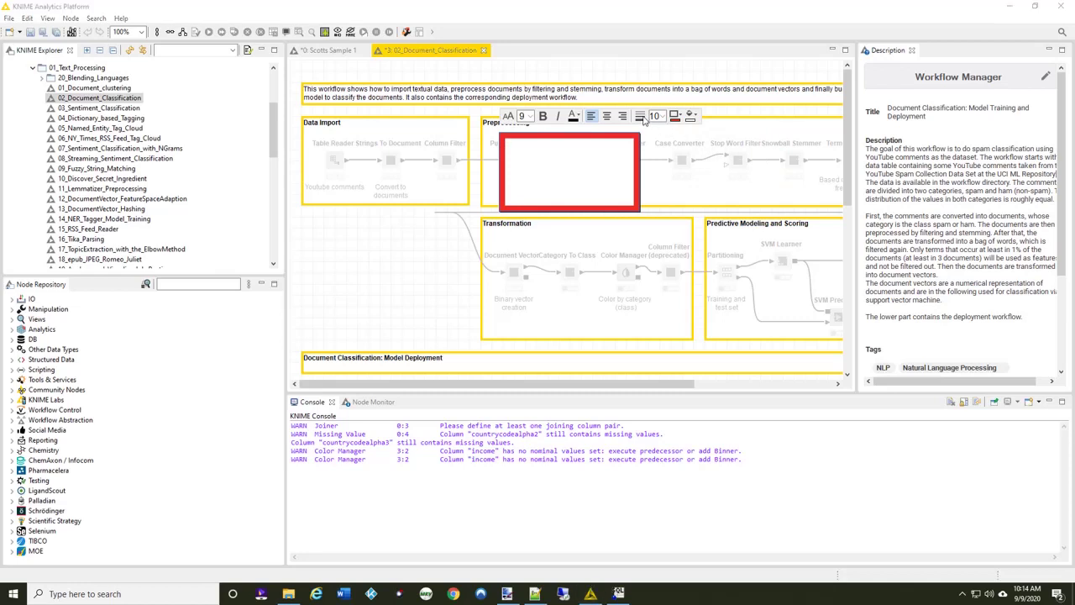
Set the red annotation's border width to 3 and enter "Word Preprocessing" as its text
{"action": "left_click", "coordinate": [660, 116]}
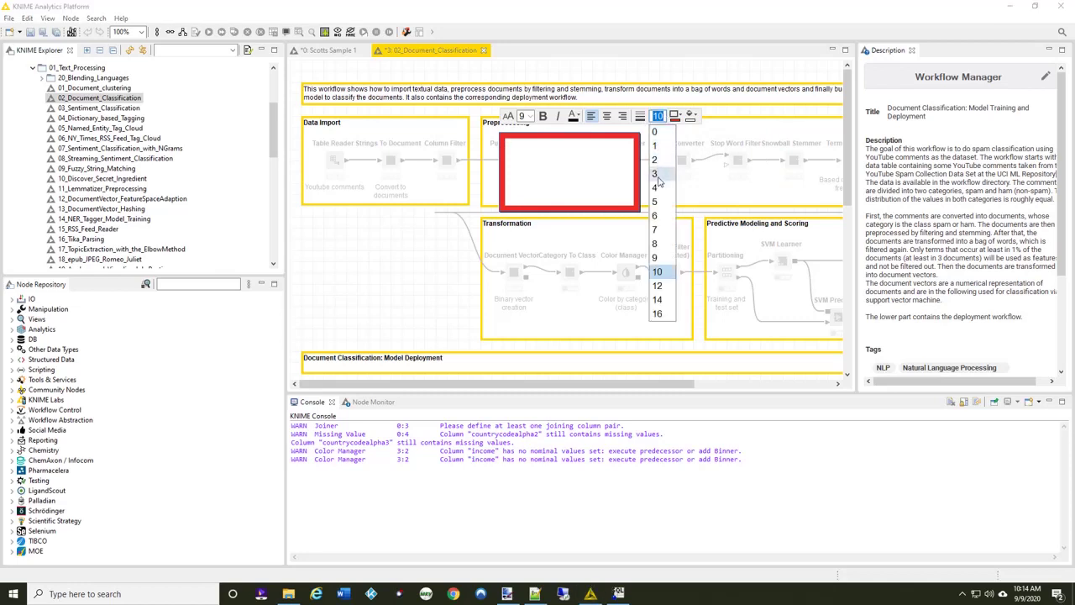
{"action": "left_click", "coordinate": [657, 202]}
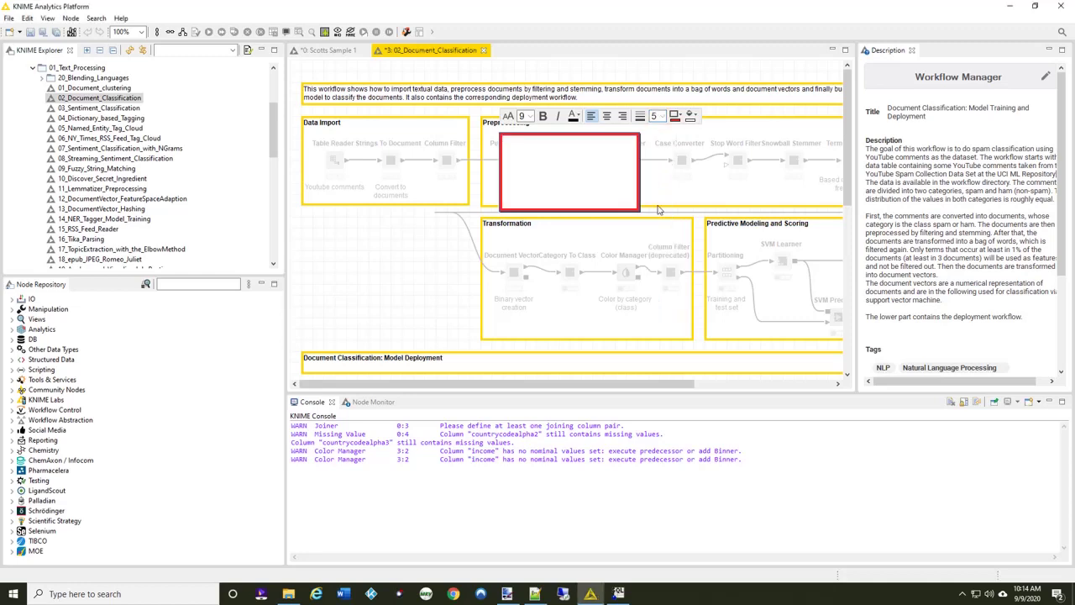
{"action": "left_click", "coordinate": [656, 117]}
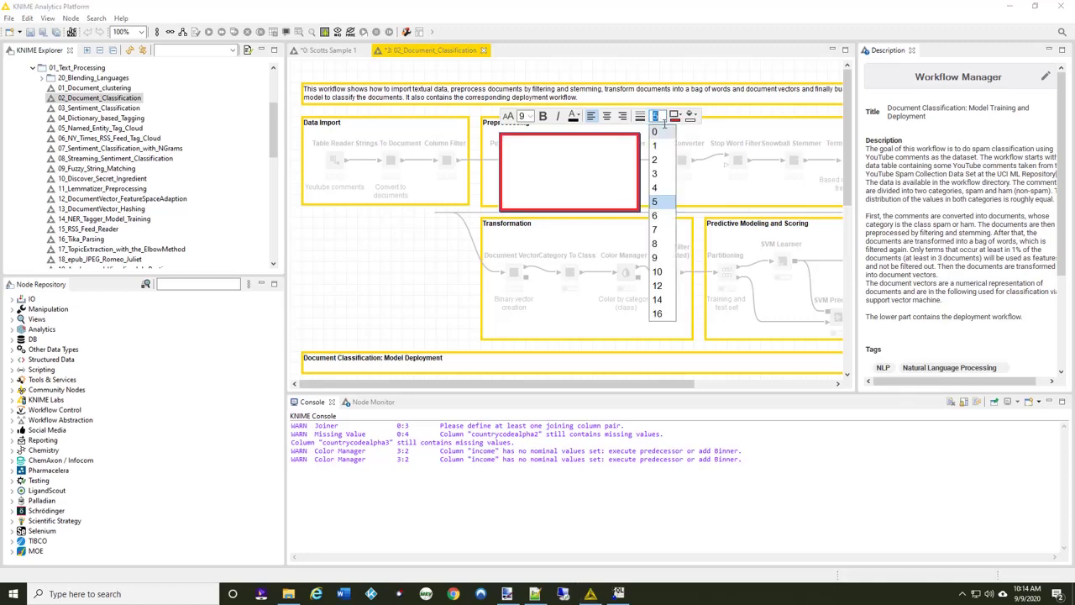
{"action": "left_click", "coordinate": [655, 174]}
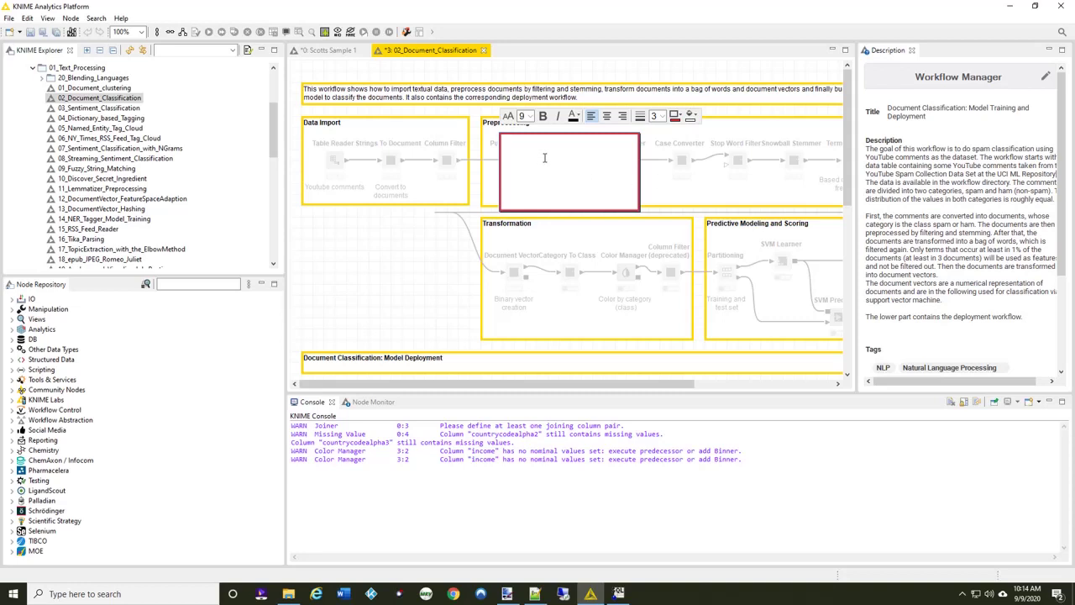
{"action": "type", "text": "Word Preprocessing"}
{"action": "left_click", "coordinate": [437, 276]}
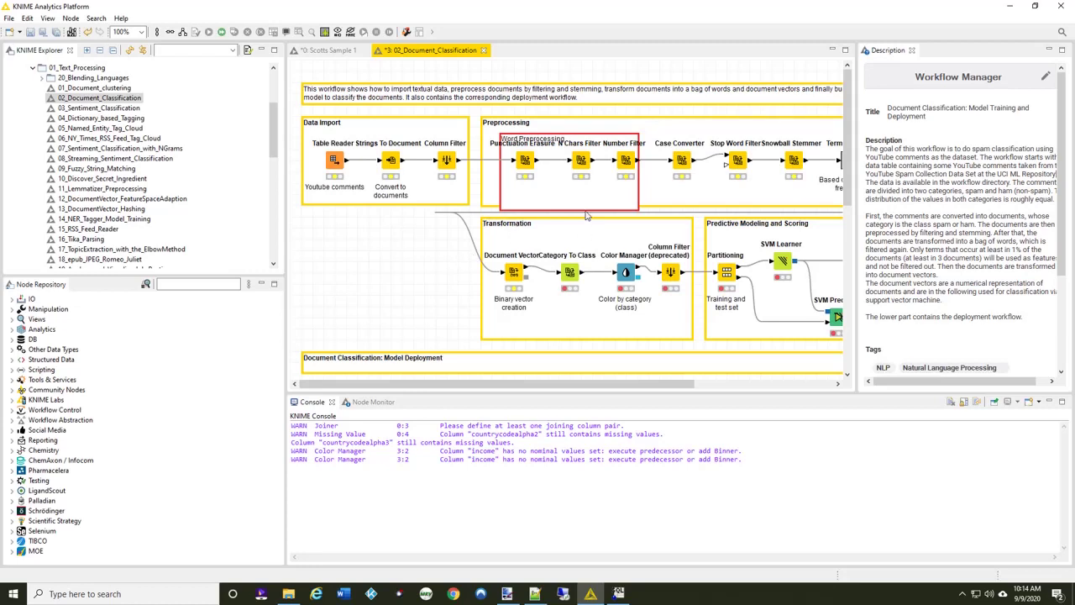
Shorten the Word Preprocessing annotation from below, extend its left edge past Punctuation Erasure, and shift it slightly up and left
{"action": "left_click", "coordinate": [586, 213]}
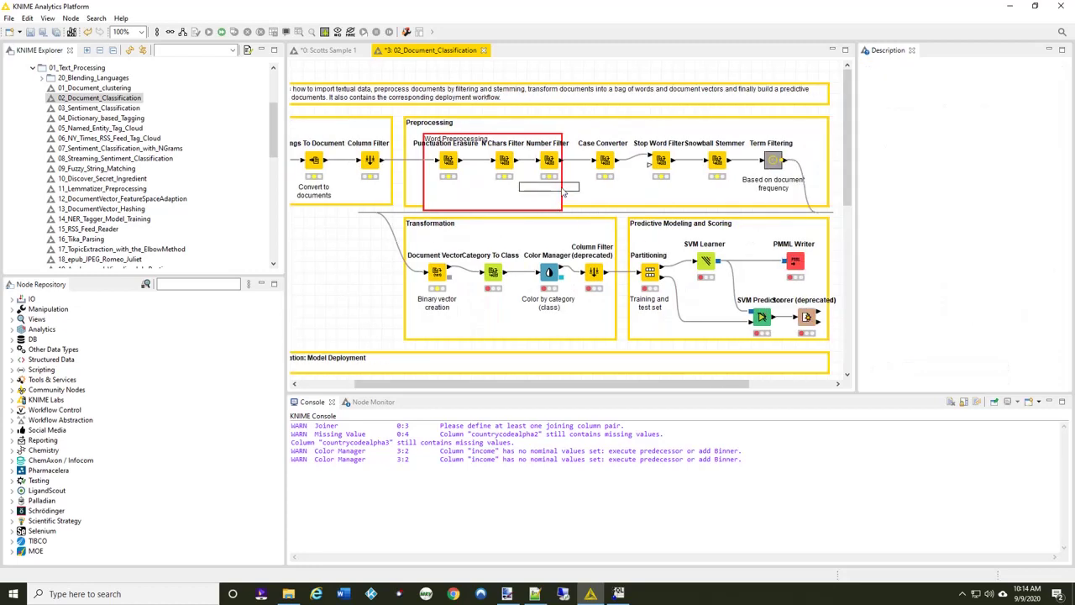
{"action": "left_click", "coordinate": [551, 137]}
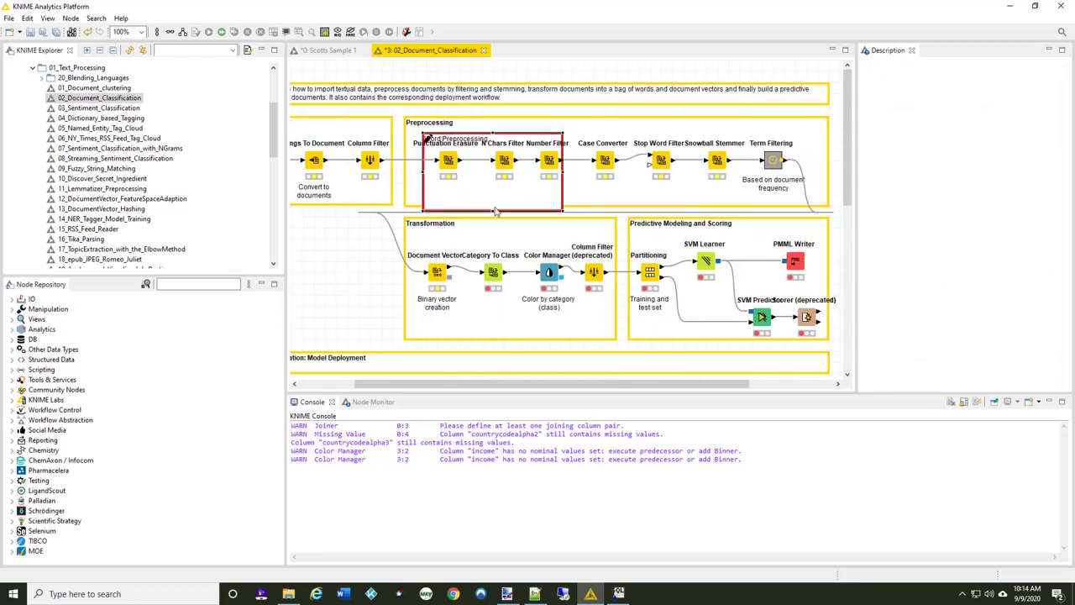
{"action": "left_click_drag", "start_coordinate": [494, 211], "coordinate": [491, 194]}
{"action": "mouse_move", "coordinate": [424, 162]}
{"action": "left_mouse_down"}
{"action": "mouse_move", "coordinate": [402, 162]}
{"action": "mouse_move", "coordinate": [413, 162]}
{"action": "left_mouse_up"}
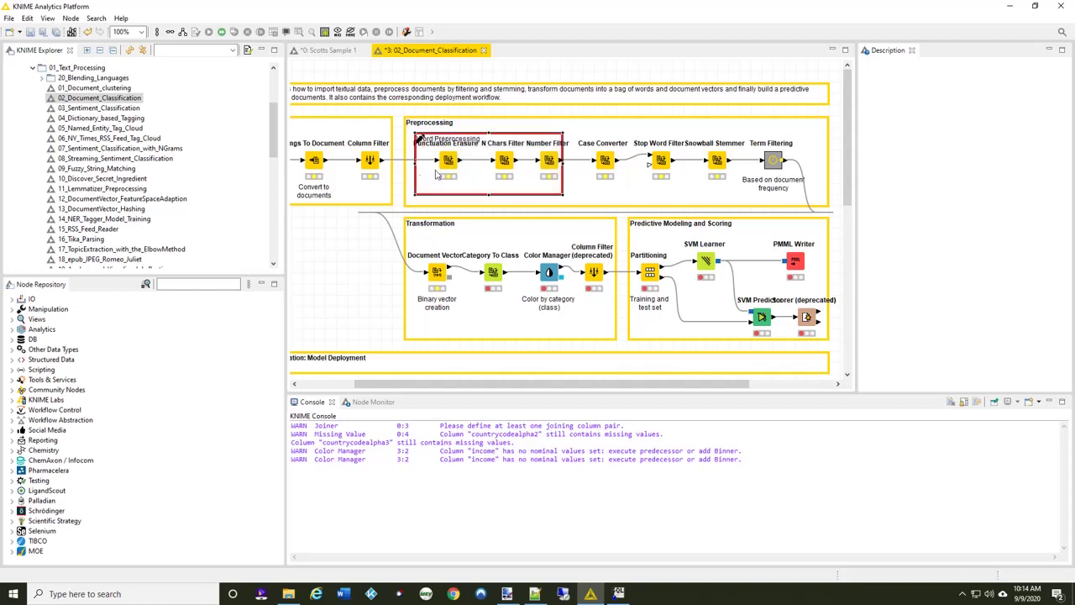
{"action": "key", "text": "Left"}
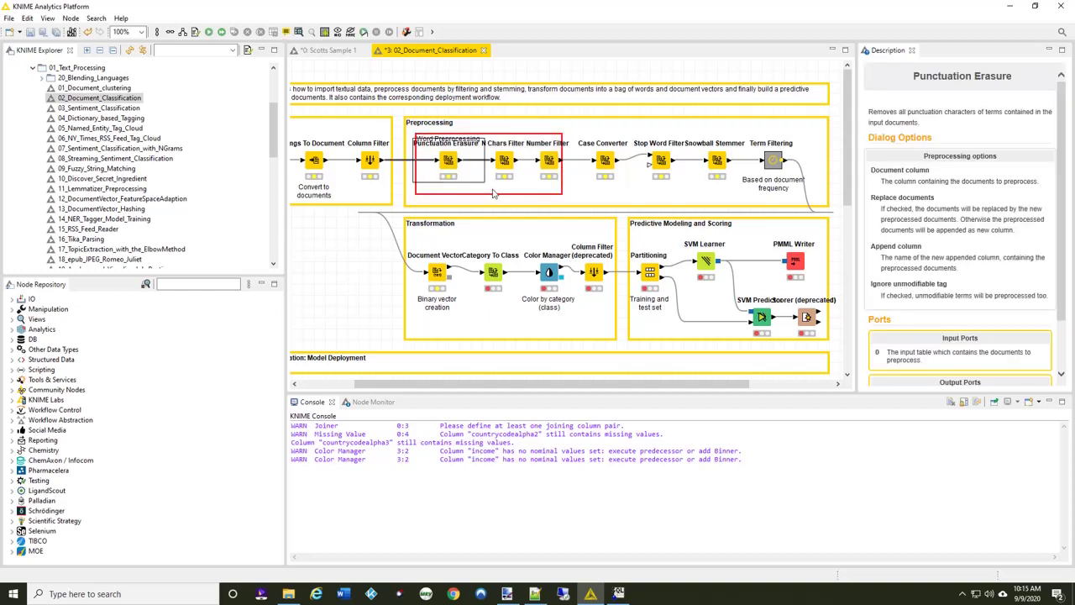
{"action": "left_click", "coordinate": [563, 194]}
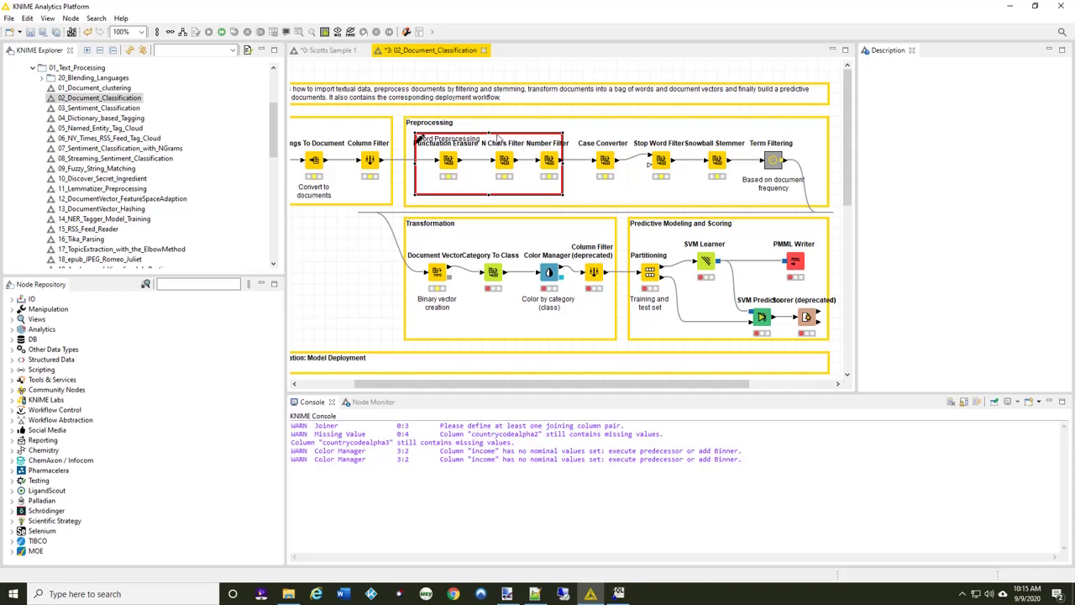
{"action": "mouse_move", "coordinate": [499, 138]}
{"action": "left_mouse_down"}
{"action": "mouse_move", "coordinate": [478, 131]}
{"action": "mouse_move", "coordinate": [489, 131]}
{"action": "left_mouse_up"}
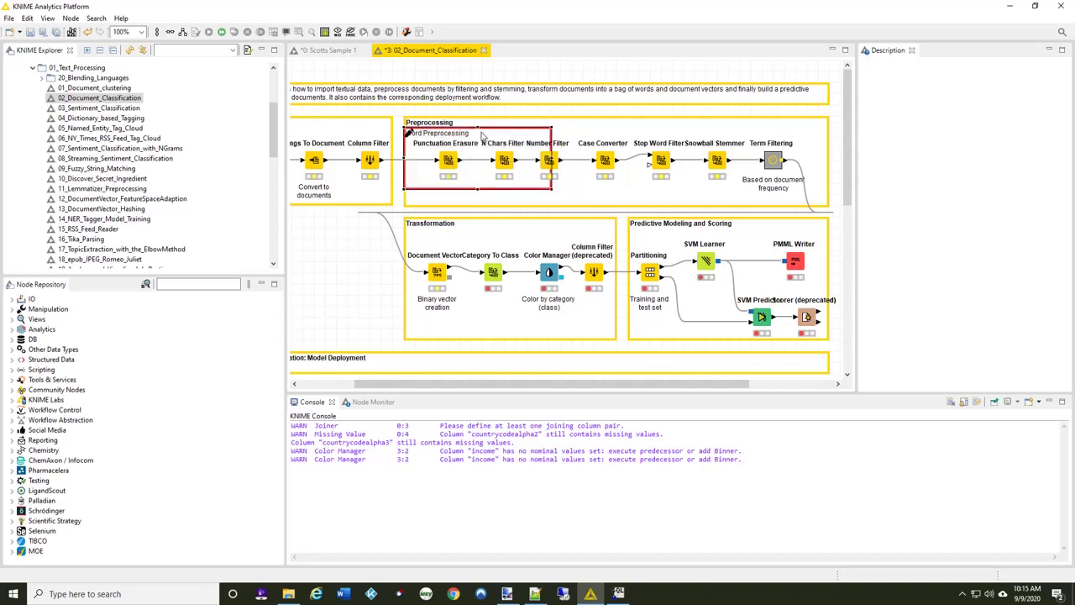
Set the workflow editor's horizontal and vertical grid spacing to 10 px
{"action": "left_click", "coordinate": [407, 33]}
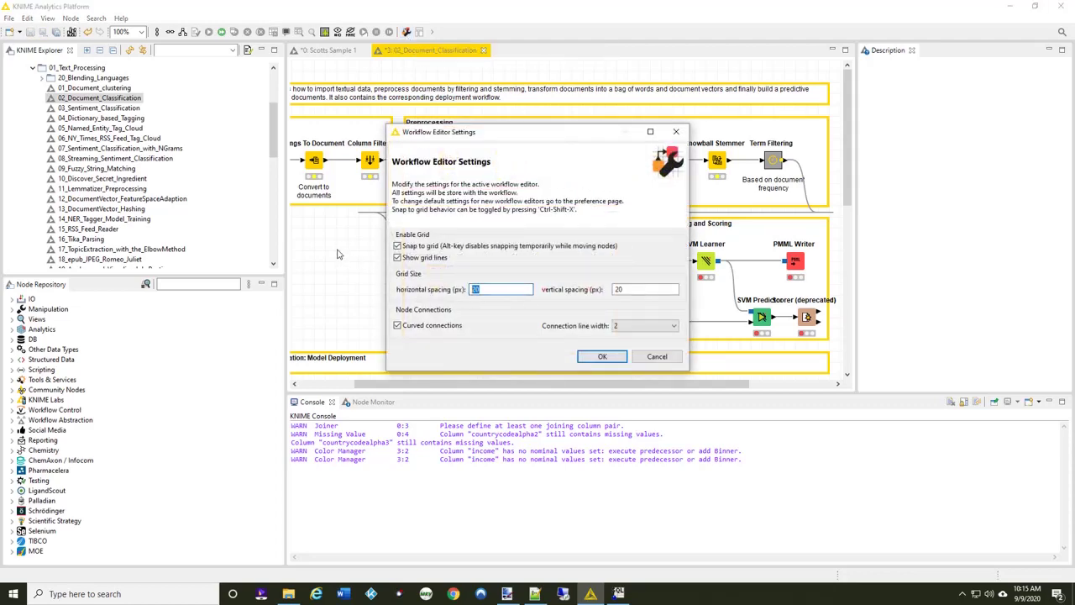
{"action": "type", "text": "10"}
{"action": "key", "text": "Tab"}
{"action": "type", "text": "10"}
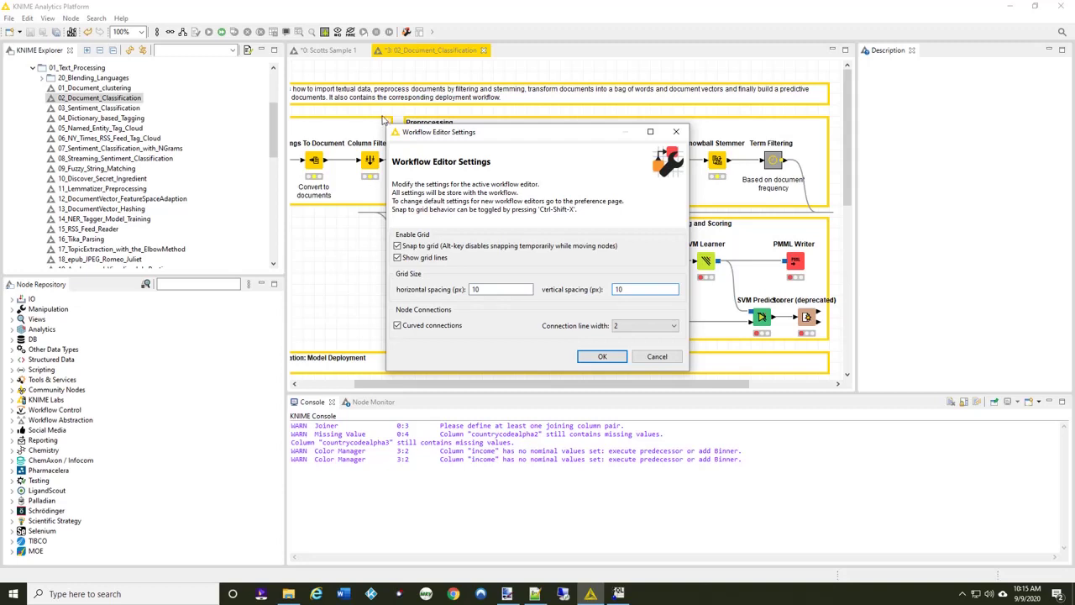
{"action": "left_click", "coordinate": [603, 357]}
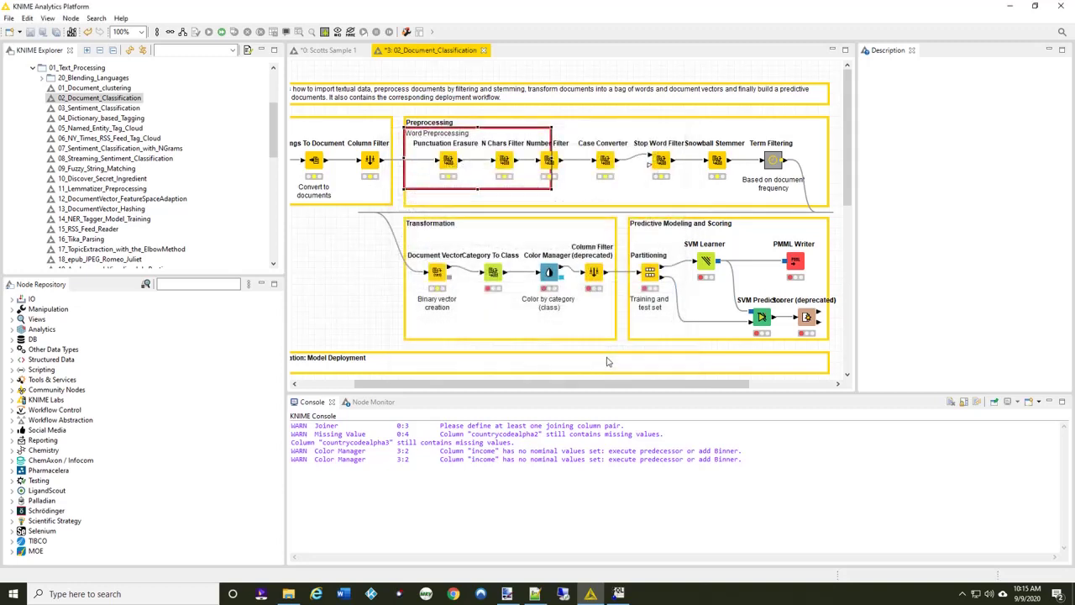
Nudge the Word Preprocessing annotation slightly right and extend its right edge to enclose the Number Filter node
{"action": "left_click", "coordinate": [435, 188]}
{"action": "left_click_drag", "start_coordinate": [437, 189], "coordinate": [442, 189]}
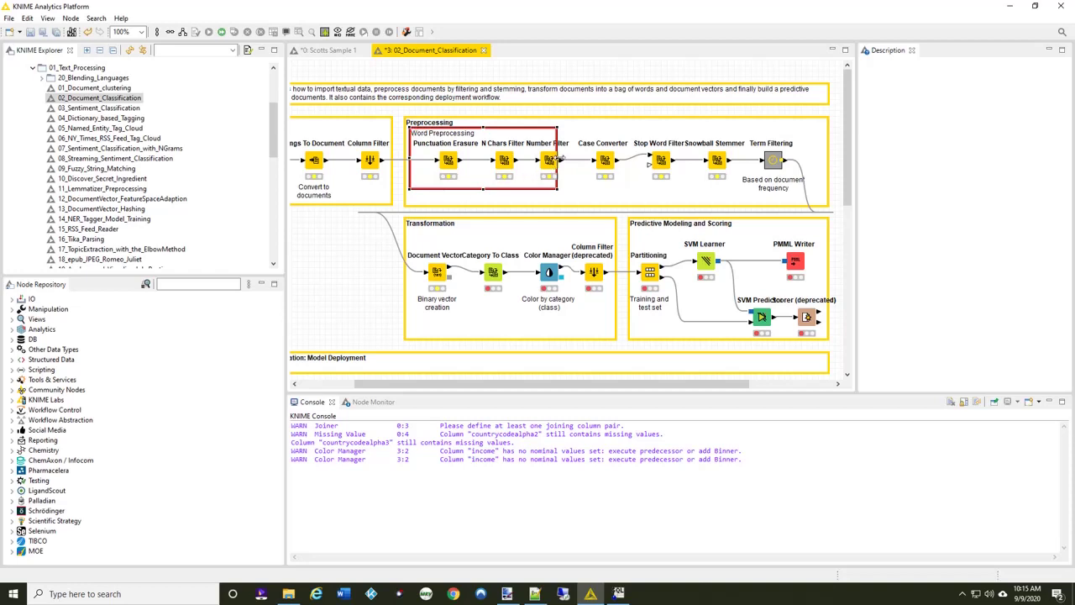
{"action": "left_click_drag", "start_coordinate": [559, 158], "coordinate": [578, 160]}
{"action": "left_click", "coordinate": [334, 269]}
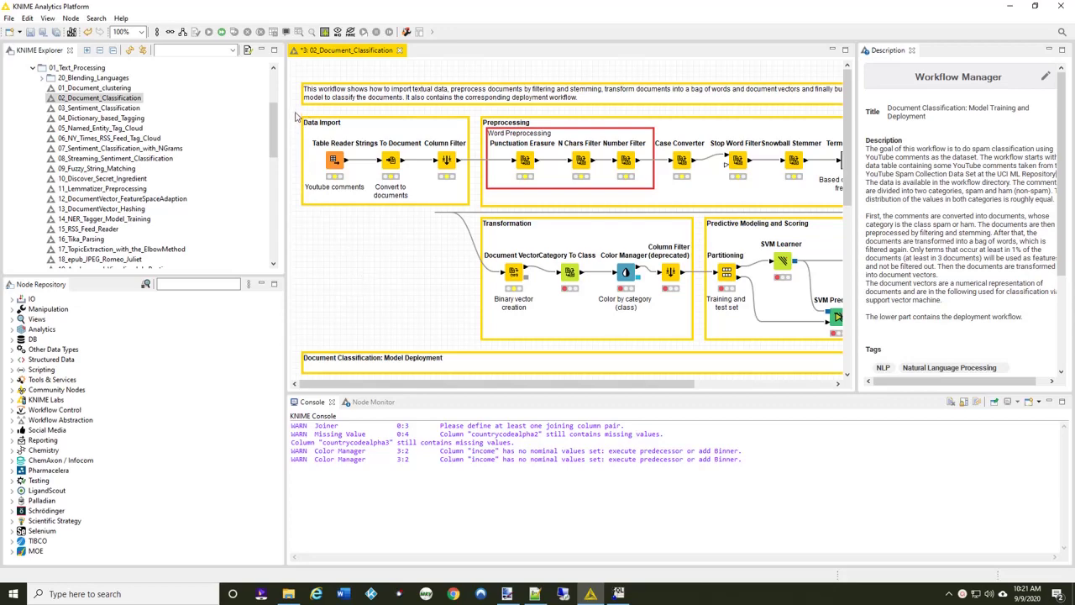
Collapse the Table Reader, Strings To Document and Column Filter nodes with their annotation into a metanode named "Data Import"
{"action": "left_click_drag", "start_coordinate": [297, 112], "coordinate": [468, 210]}
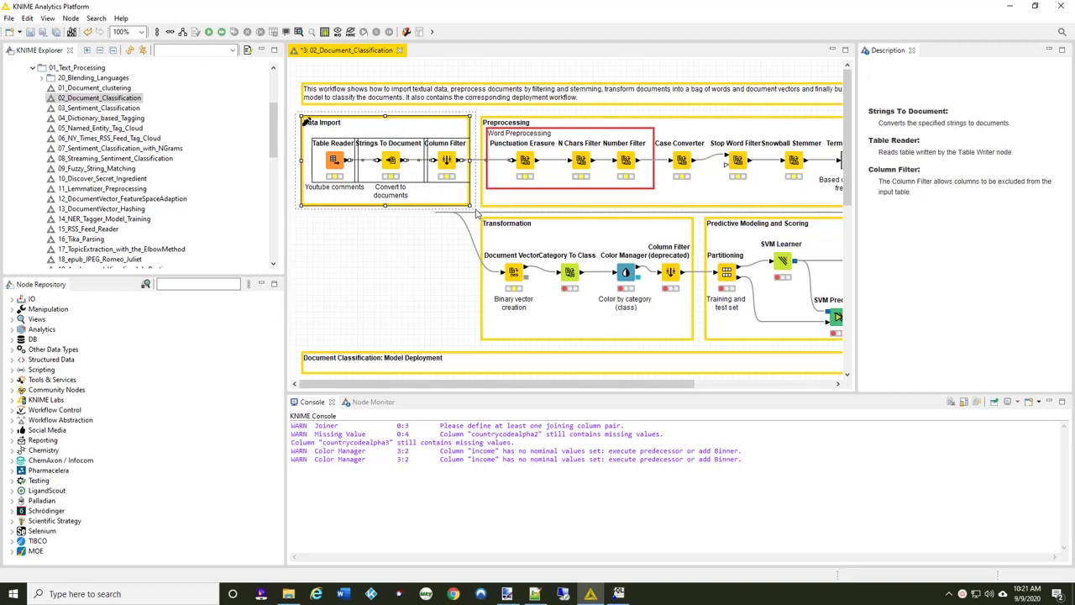
{"action": "right_click", "coordinate": [445, 157]}
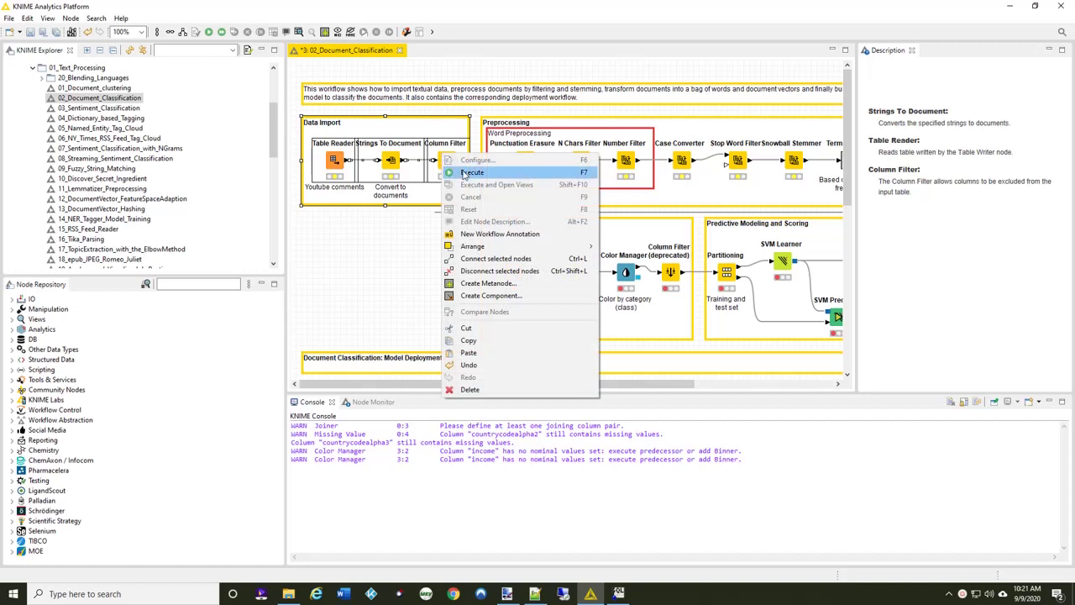
{"action": "left_click", "coordinate": [496, 285]}
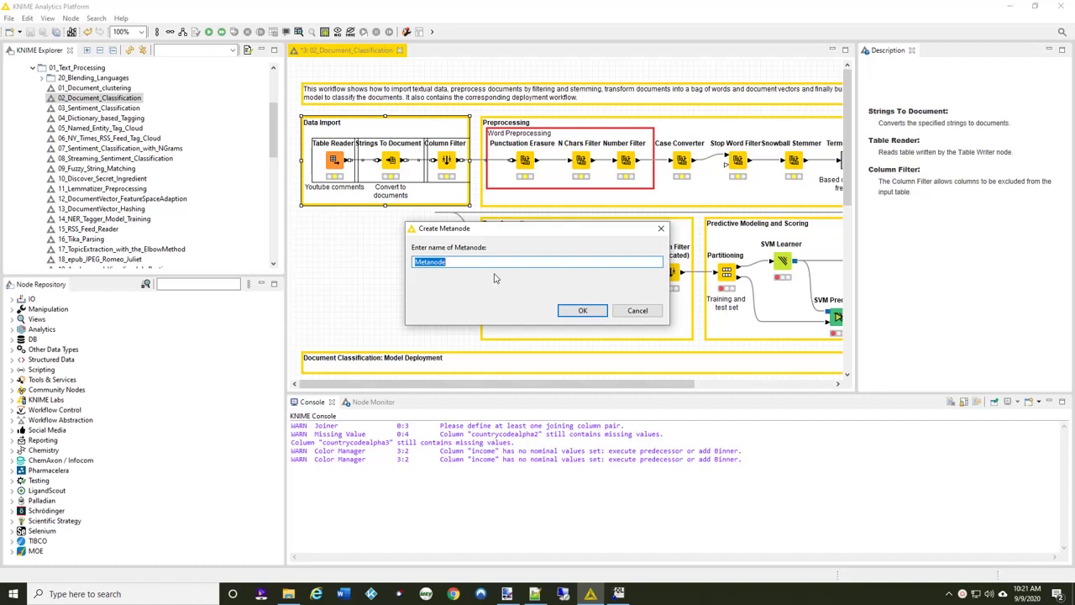
{"action": "type", "text": "Data Import"}
{"action": "left_click", "coordinate": [586, 311]}
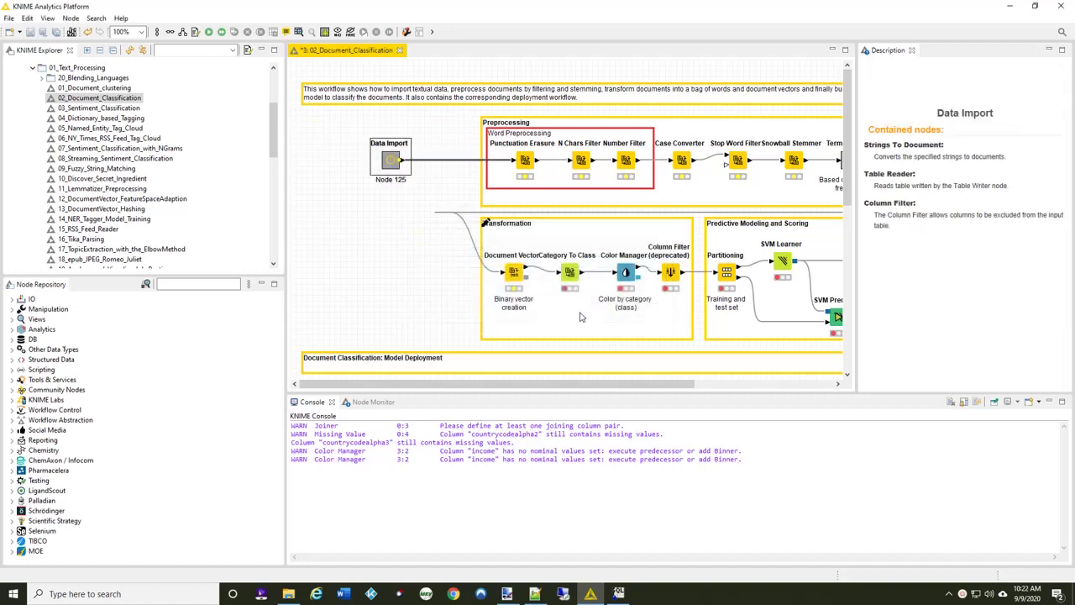
{"action": "left_click", "coordinate": [355, 233]}
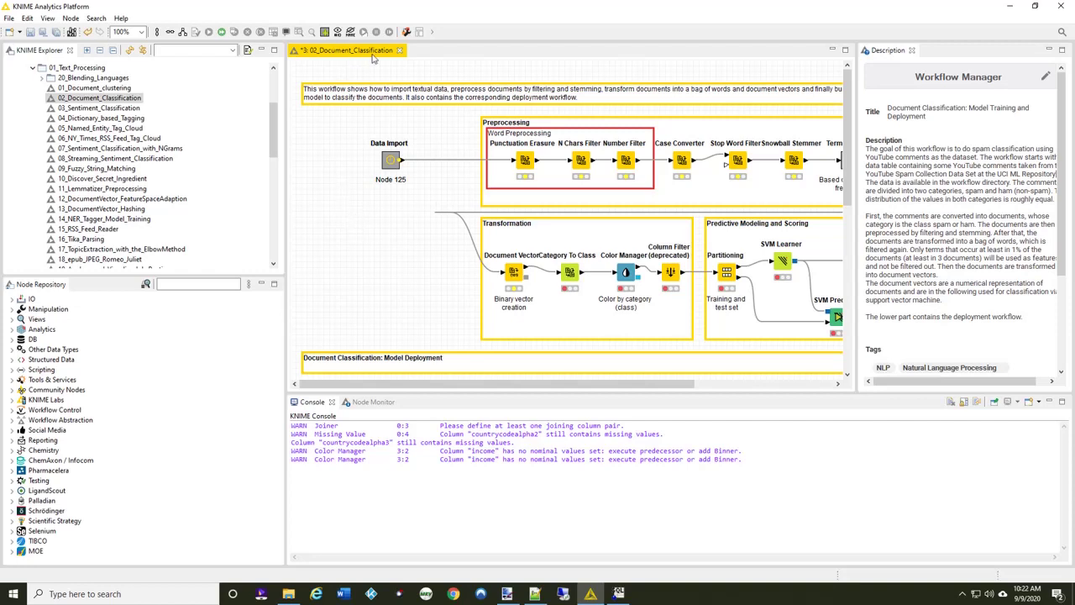
Execute all nodes inside the Data Import metanode, close its view, and move the metanode slightly left in the main workflow
{"action": "double_click", "coordinate": [392, 161]}
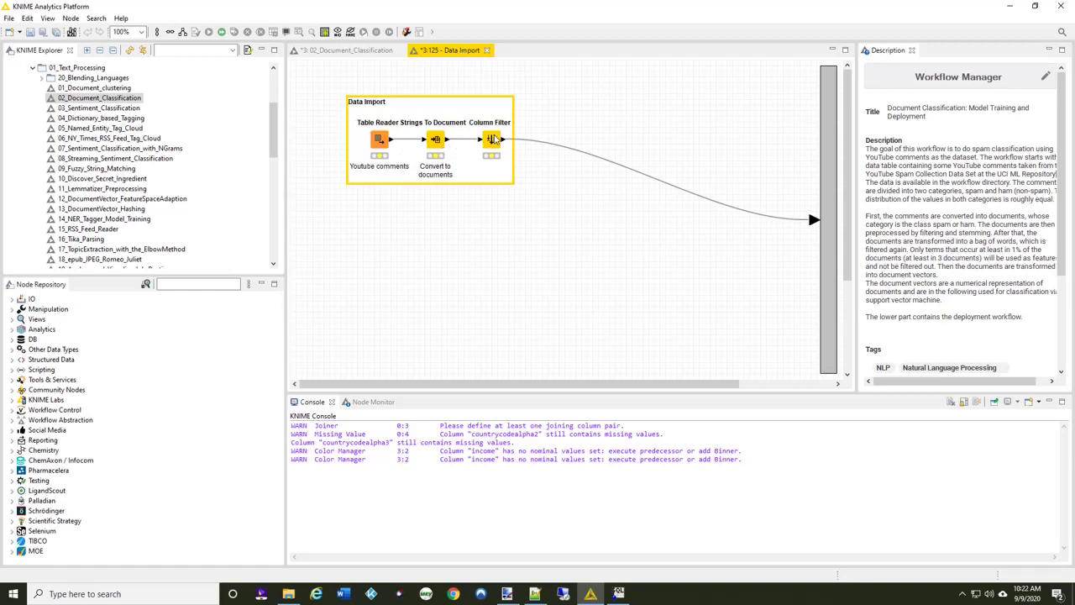
{"action": "left_click", "coordinate": [224, 33]}
{"action": "left_click", "coordinate": [488, 50]}
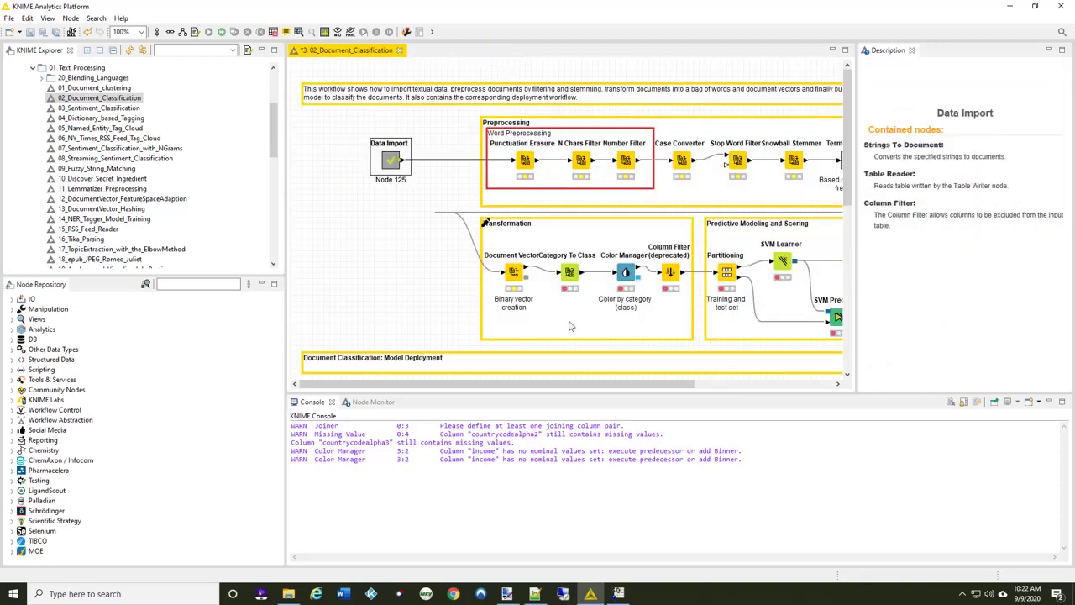
{"action": "left_click_drag", "start_coordinate": [393, 162], "coordinate": [354, 165]}
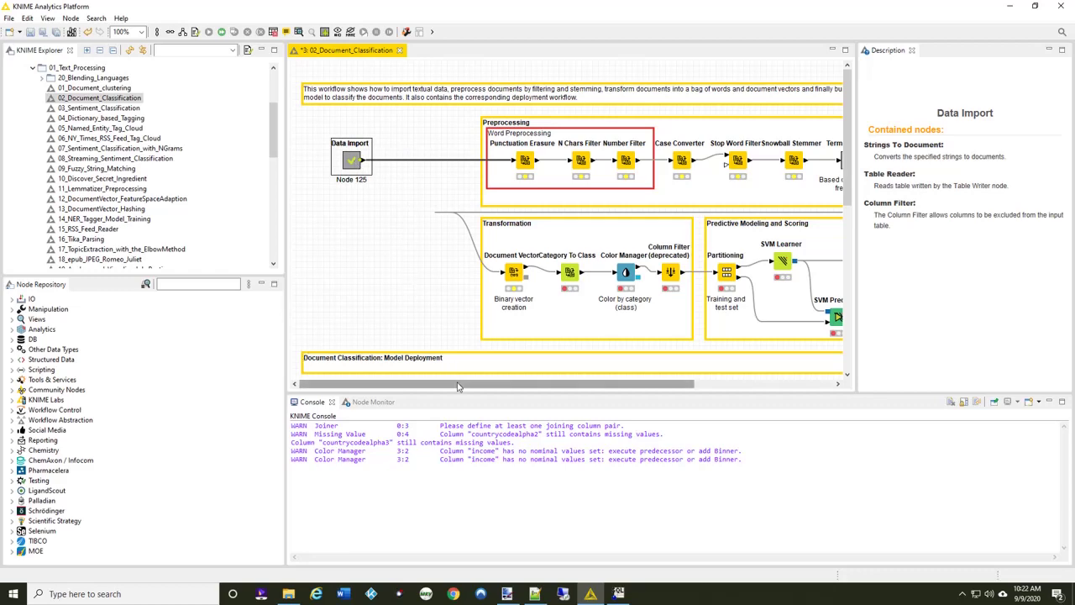
Collapse the nodes and annotations of the Preprocessing section into a metanode named "Preprocessing" and place it directly right of Data Import
{"action": "left_click_drag", "start_coordinate": [458, 386], "coordinate": [527, 389]}
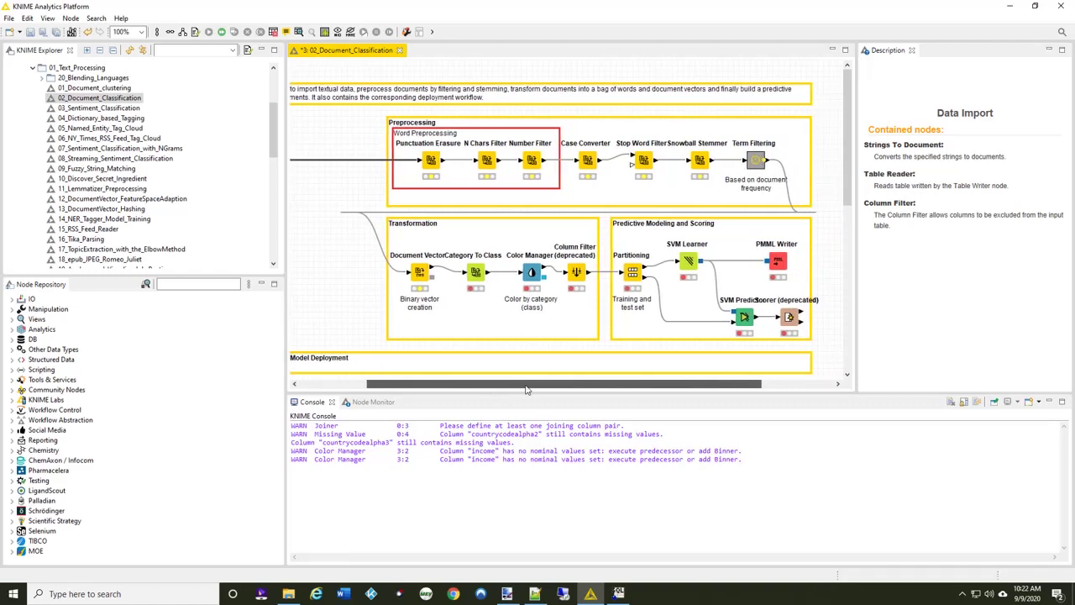
{"action": "mouse_move", "coordinate": [368, 112]}
{"action": "left_mouse_down"}
{"action": "mouse_move", "coordinate": [674, 180]}
{"action": "mouse_move", "coordinate": [828, 184]}
{"action": "mouse_move", "coordinate": [827, 214]}
{"action": "left_mouse_up"}
{"action": "right_click", "coordinate": [533, 158]}
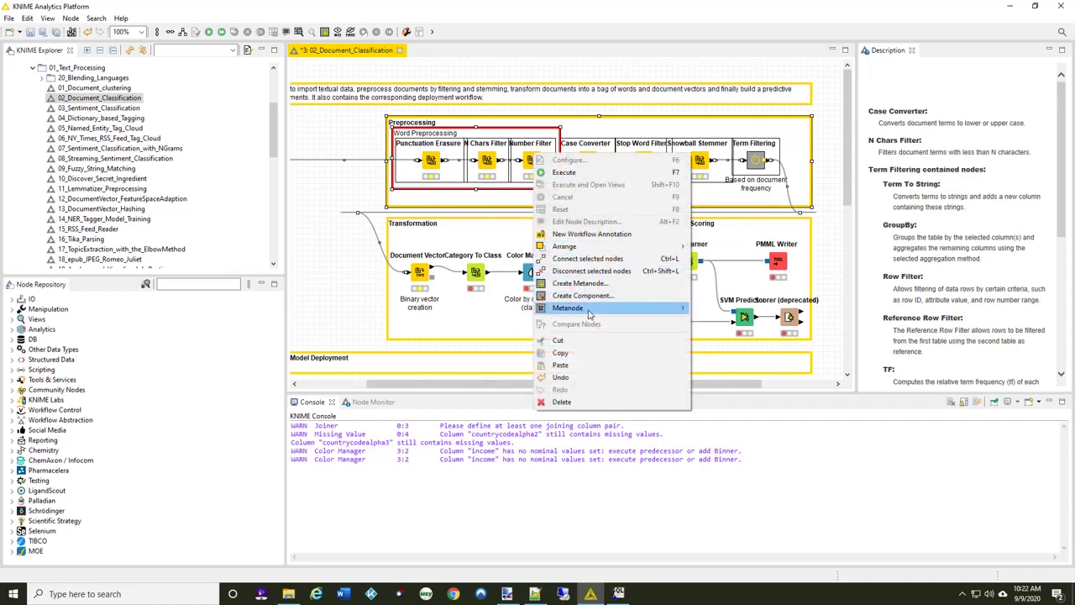
{"action": "mouse_move", "coordinate": [594, 313]}
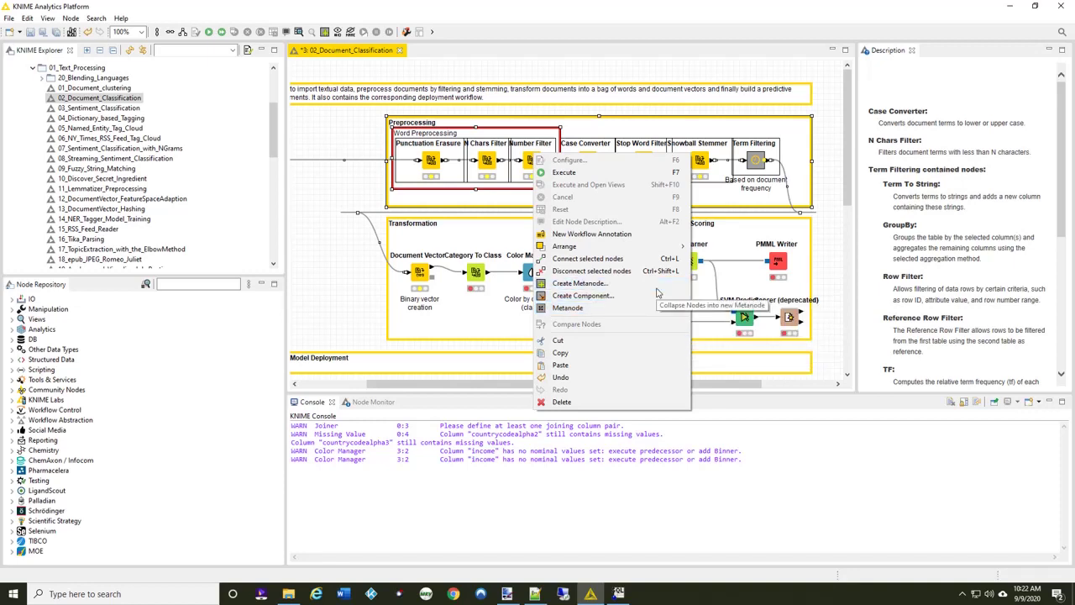
{"action": "left_click", "coordinate": [657, 287]}
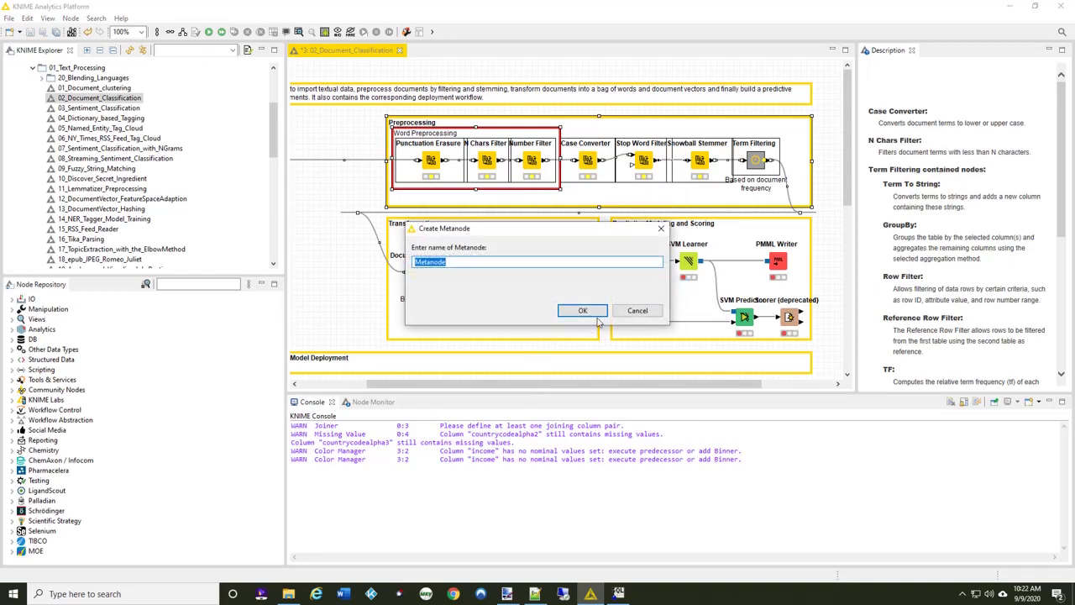
{"action": "type", "text": "Preprocessing"}
{"action": "left_click", "coordinate": [595, 314]}
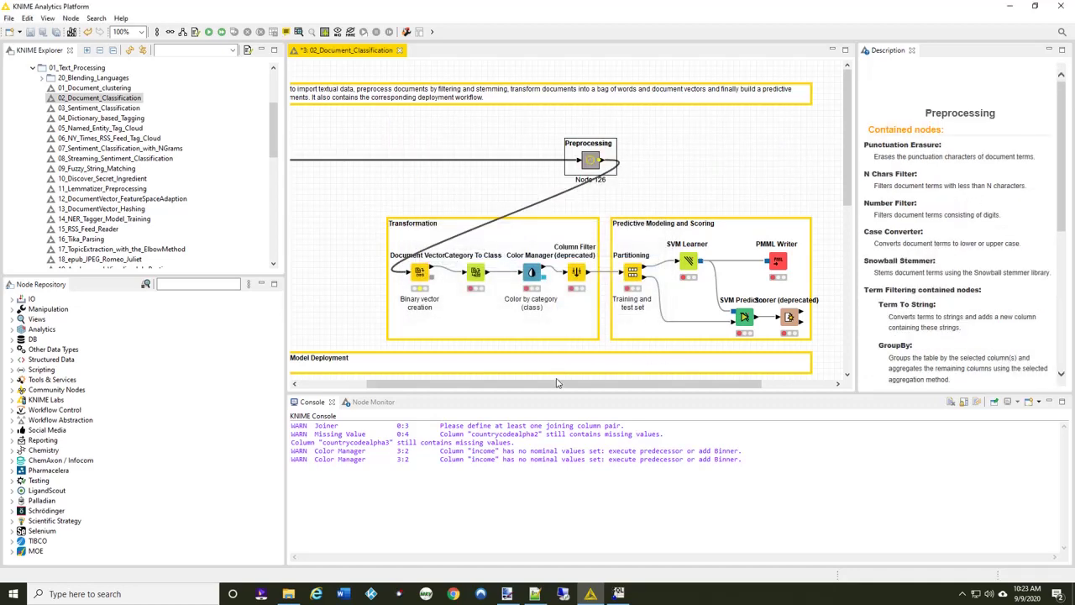
{"action": "left_click_drag", "start_coordinate": [559, 384], "coordinate": [491, 384]}
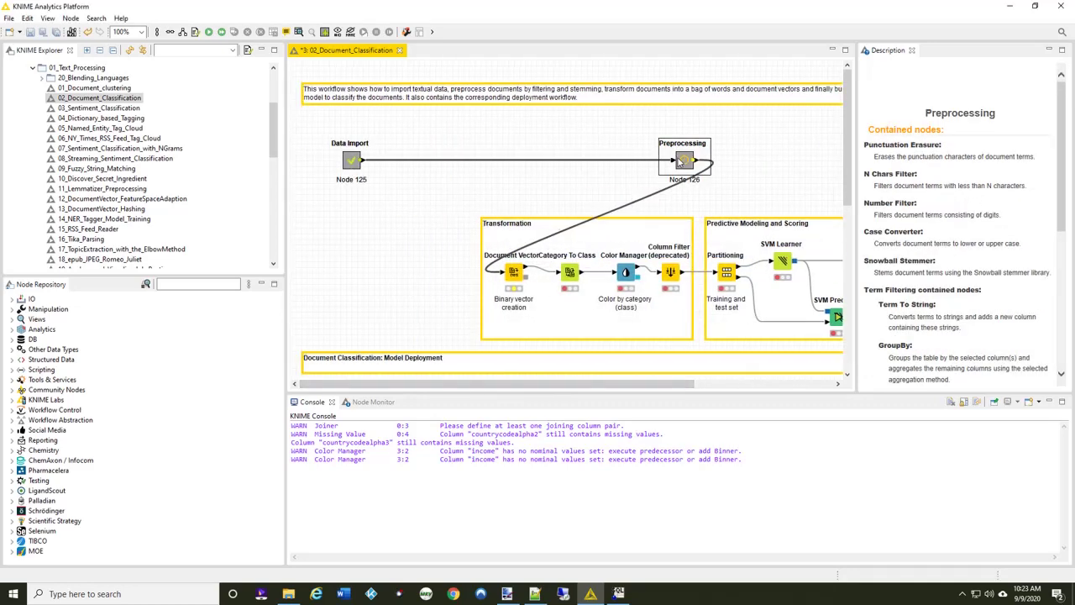
{"action": "left_click_drag", "start_coordinate": [685, 160], "coordinate": [415, 163]}
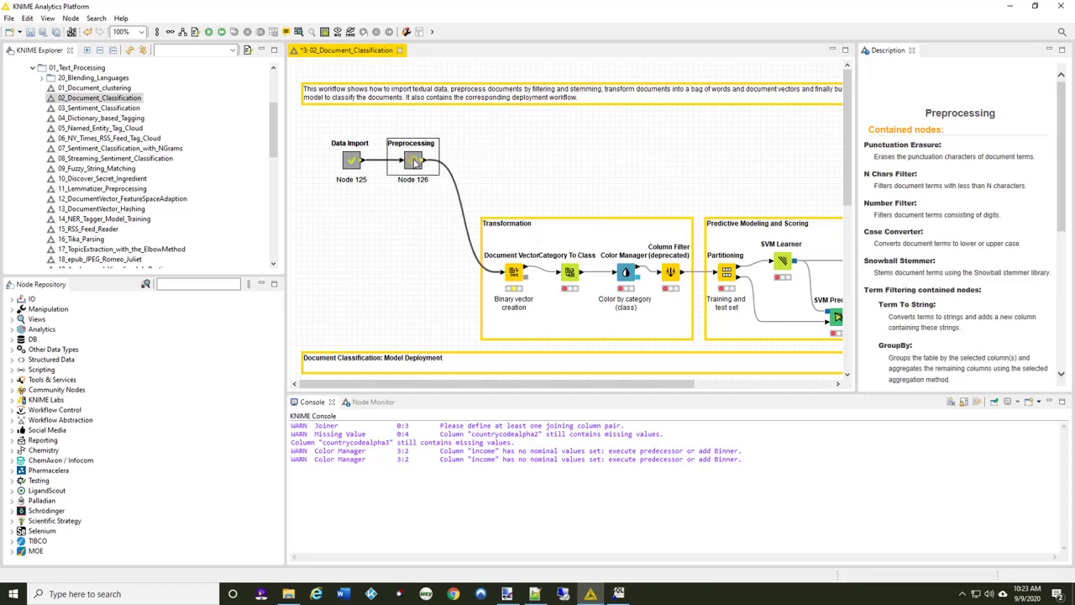
Inspect the contents of the Preprocessing metanode and its nested Term Filtering metanode, and return to the main workflow
{"action": "double_click", "coordinate": [414, 164]}
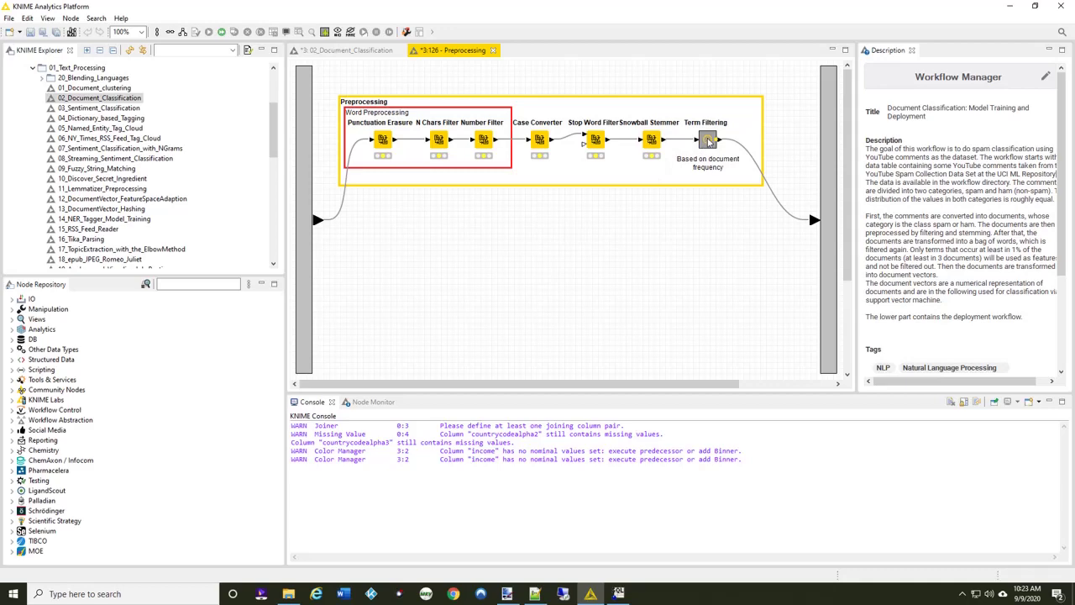
{"action": "double_click", "coordinate": [708, 142]}
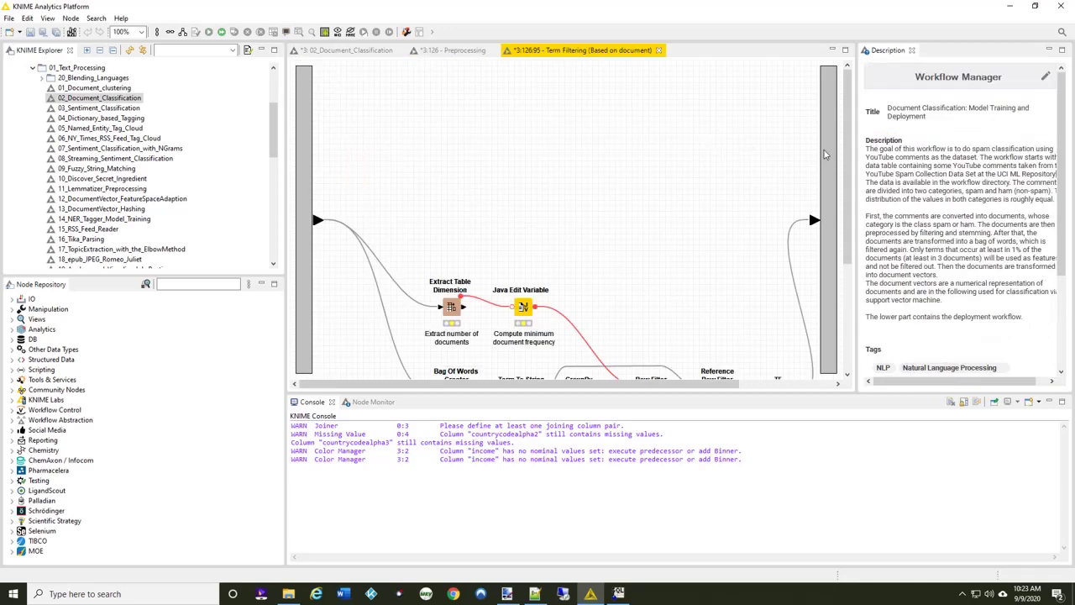
{"action": "left_click_drag", "start_coordinate": [845, 130], "coordinate": [856, 196]}
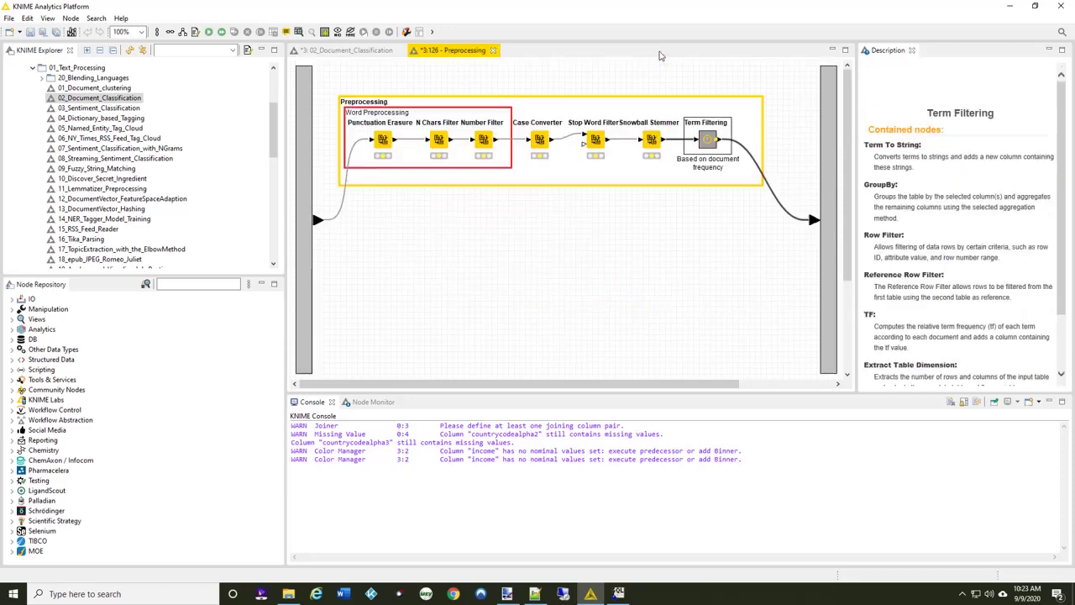
{"action": "left_click", "coordinate": [659, 51]}
{"action": "left_click", "coordinate": [494, 52]}
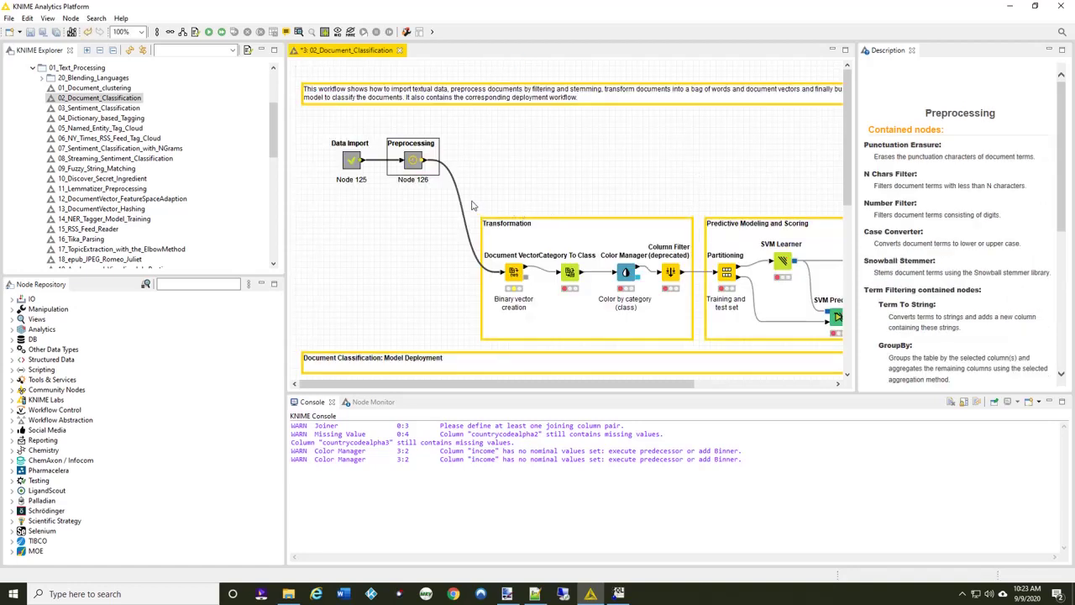
Collapse the Transformation section's nodes and annotation into a metanode named "Transformation" and place it in line after Preprocessing
{"action": "left_click_drag", "start_coordinate": [471, 205], "coordinate": [695, 348]}
{"action": "right_click", "coordinate": [669, 272]}
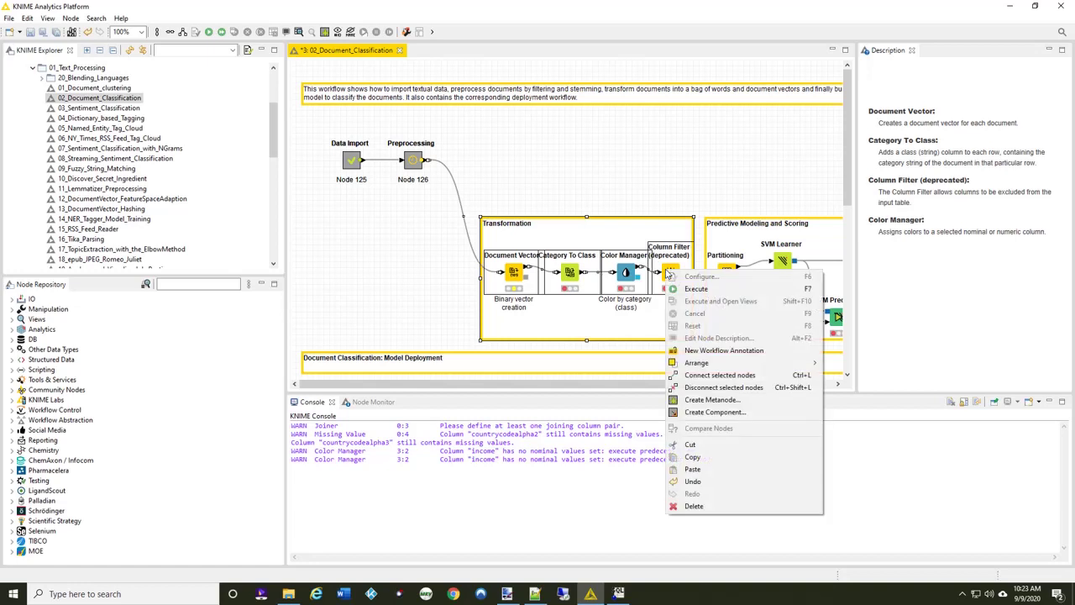
{"action": "left_click", "coordinate": [750, 397]}
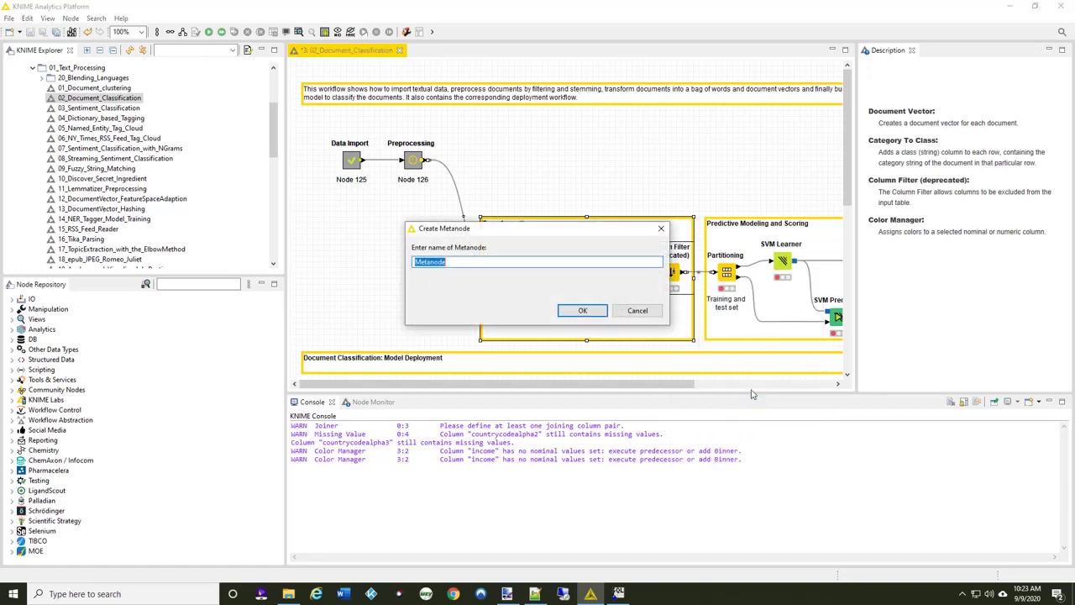
{"action": "type", "text": "Transformation"}
{"action": "left_click", "coordinate": [586, 311]}
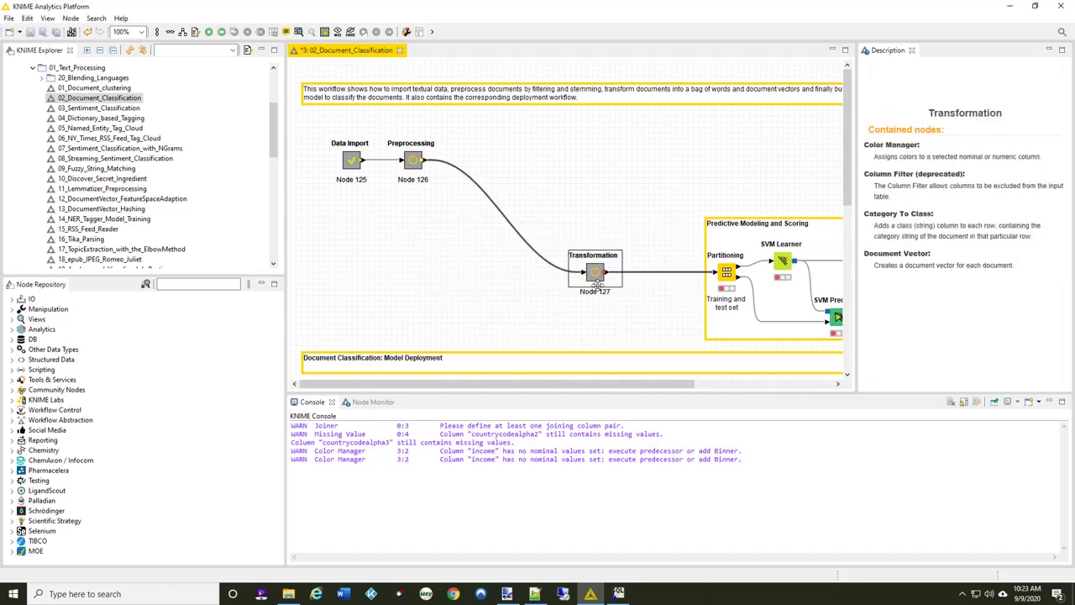
{"action": "left_click_drag", "start_coordinate": [595, 276], "coordinate": [483, 166]}
Collapse the Predictive Modeling and Scoring section into a metanode named "Model and Score" and place it in line after Transformation
{"action": "left_click_drag", "start_coordinate": [660, 384], "coordinate": [778, 384]}
{"action": "left_click_drag", "start_coordinate": [527, 199], "coordinate": [775, 350]}
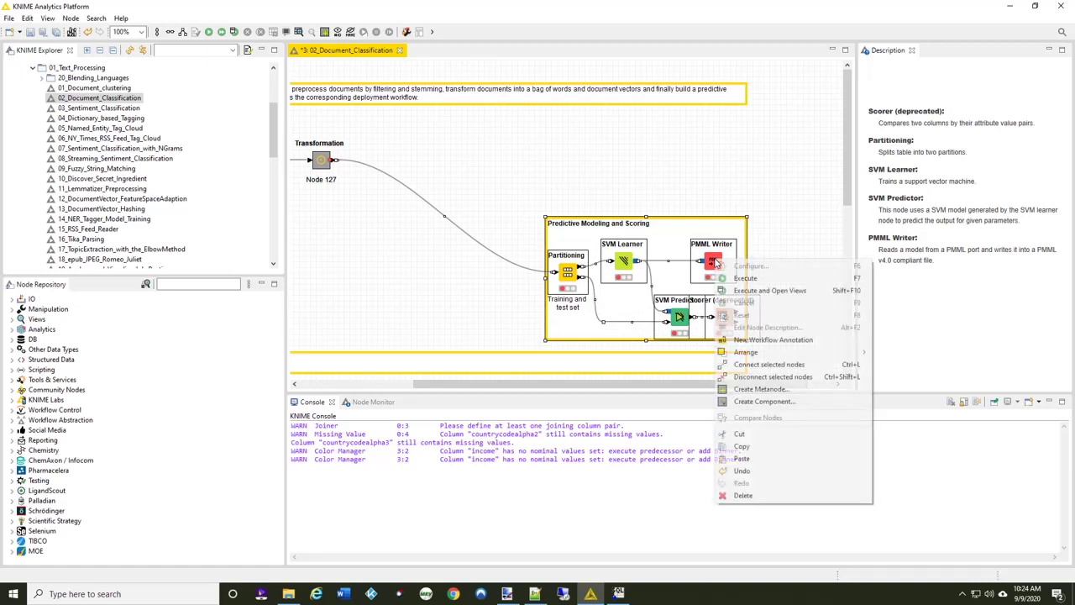
{"action": "right_click", "coordinate": [718, 262]}
{"action": "left_click", "coordinate": [766, 389]}
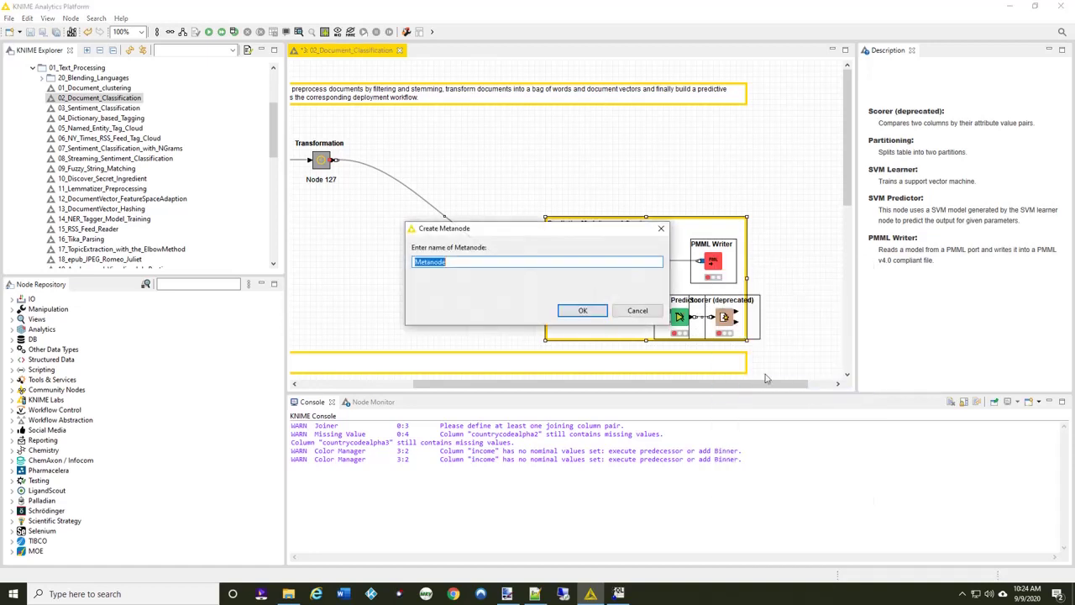
{"action": "type", "text": "Mo"}
{"action": "left_click", "coordinate": [582, 312]}
{"action": "left_click_drag", "start_coordinate": [657, 310], "coordinate": [394, 185]}
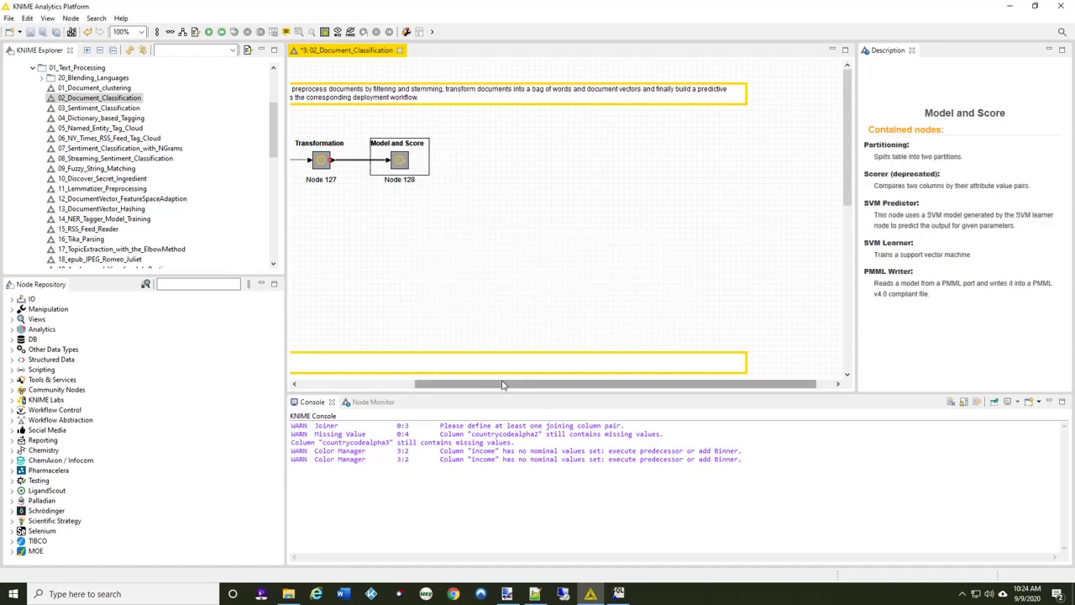
{"action": "left_click_drag", "start_coordinate": [505, 386], "coordinate": [292, 379]}
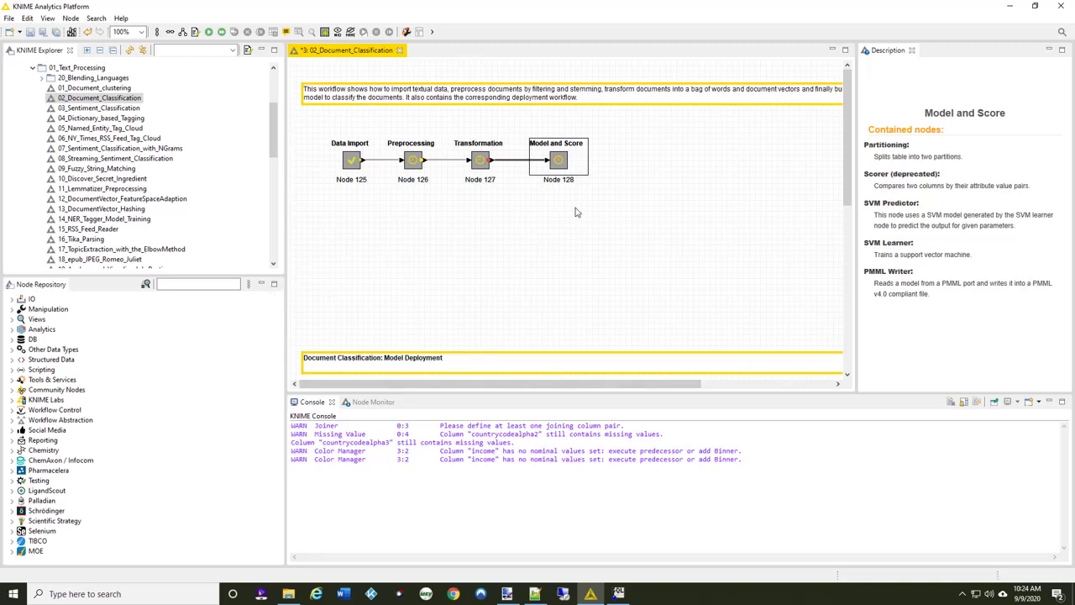
Change the label below the Data Import metanode to "Read Data from my S3 Bucket"
{"action": "double_click", "coordinate": [340, 182]}
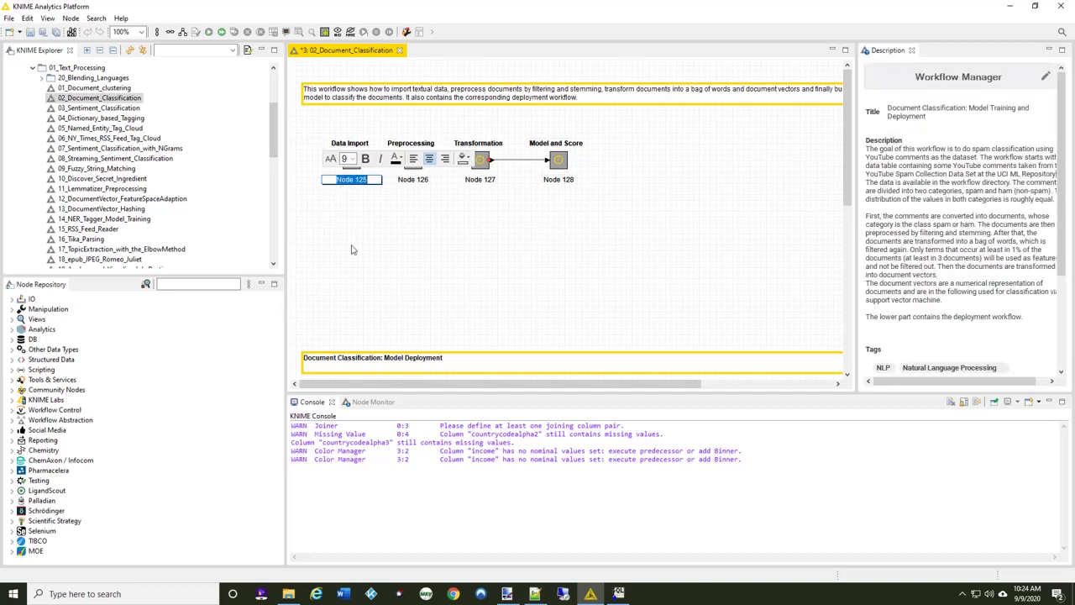
{"action": "type", "text": "Read Data from my"}
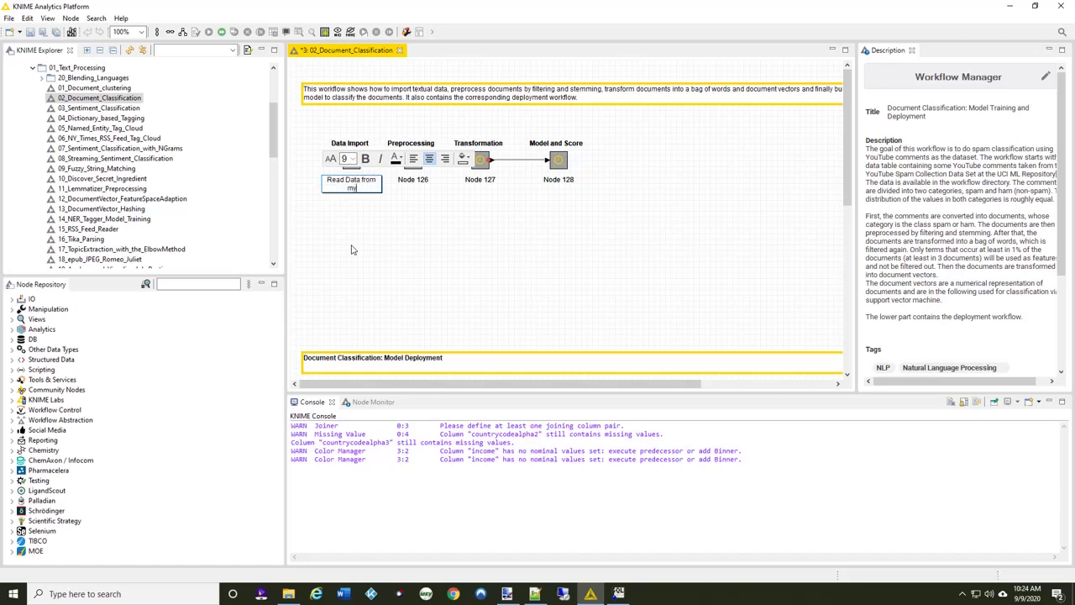
{"action": "type", "text": " S3 Bucket"}
{"action": "left_click", "coordinate": [408, 272]}
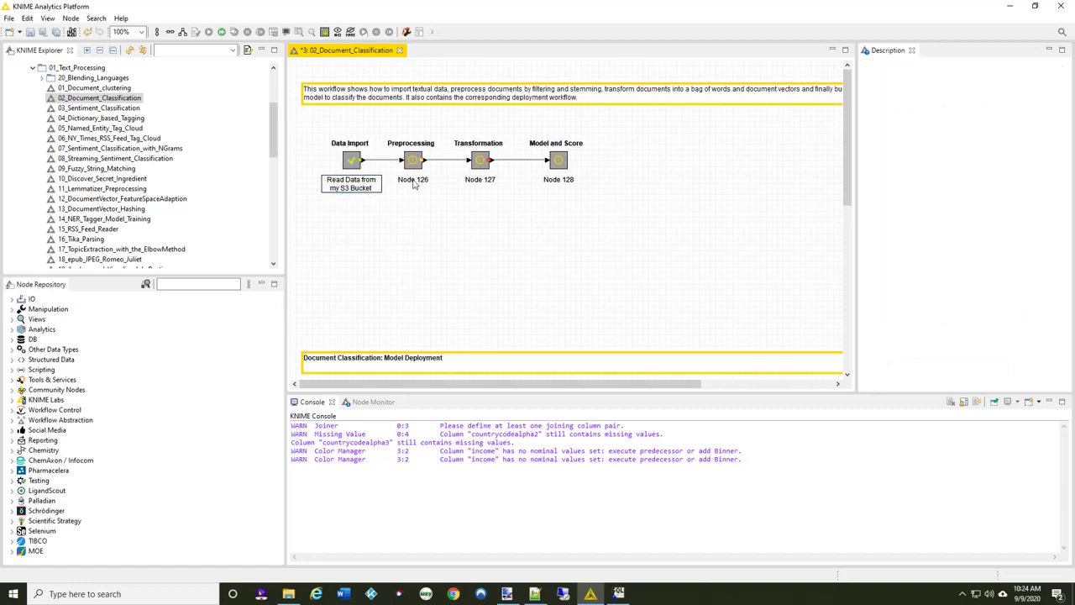
{"action": "left_click", "coordinate": [479, 224]}
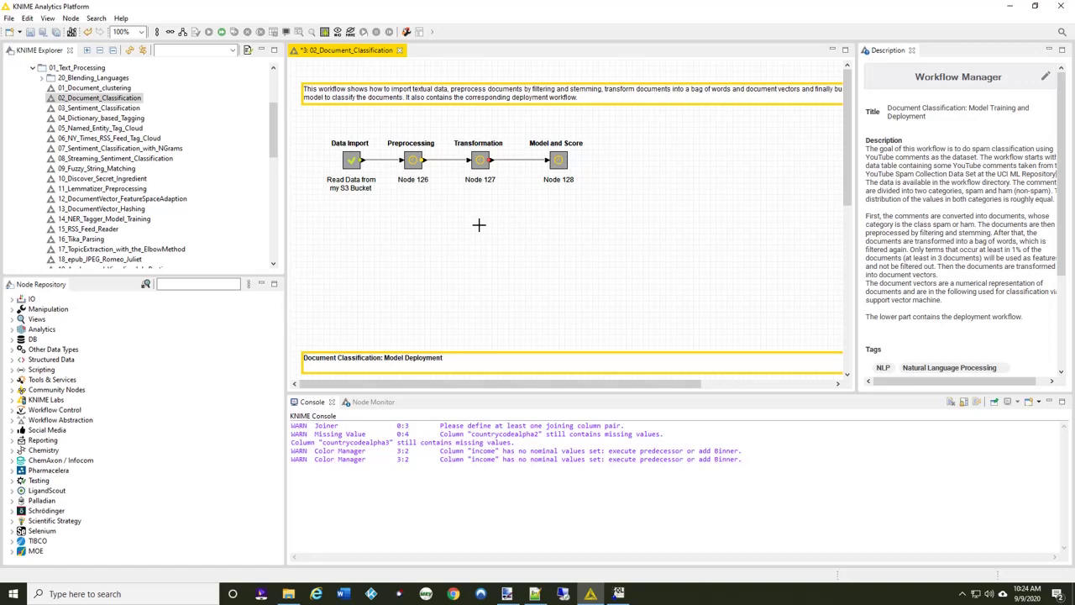
Add a workflow annotation around the Transformation and Model and Score metanodes, enlarging it to enclose both with a margin
{"action": "right_click", "coordinate": [448, 123]}
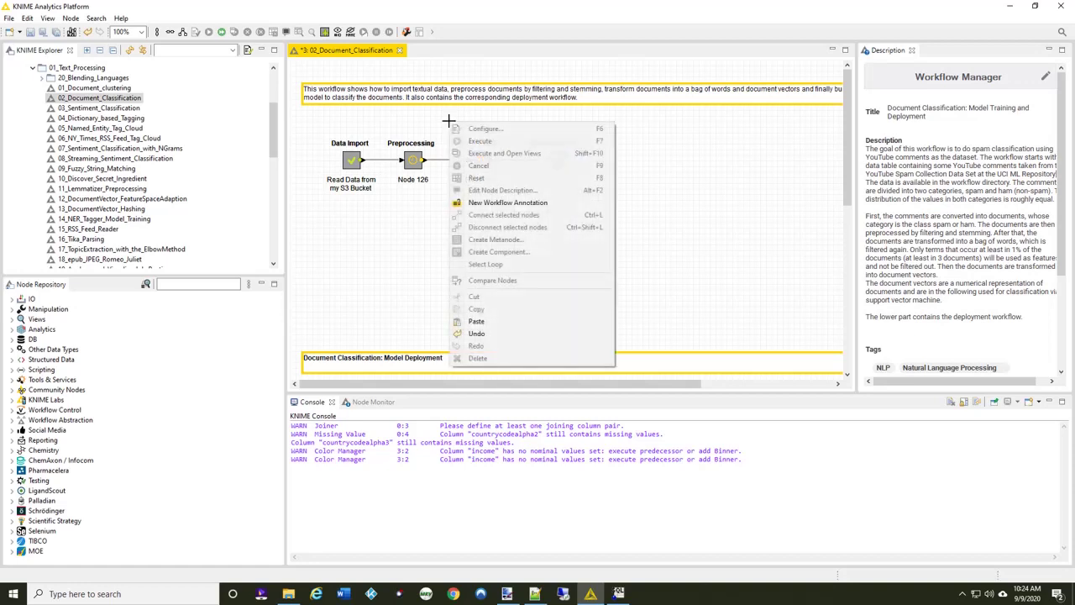
{"action": "left_click", "coordinate": [494, 202]}
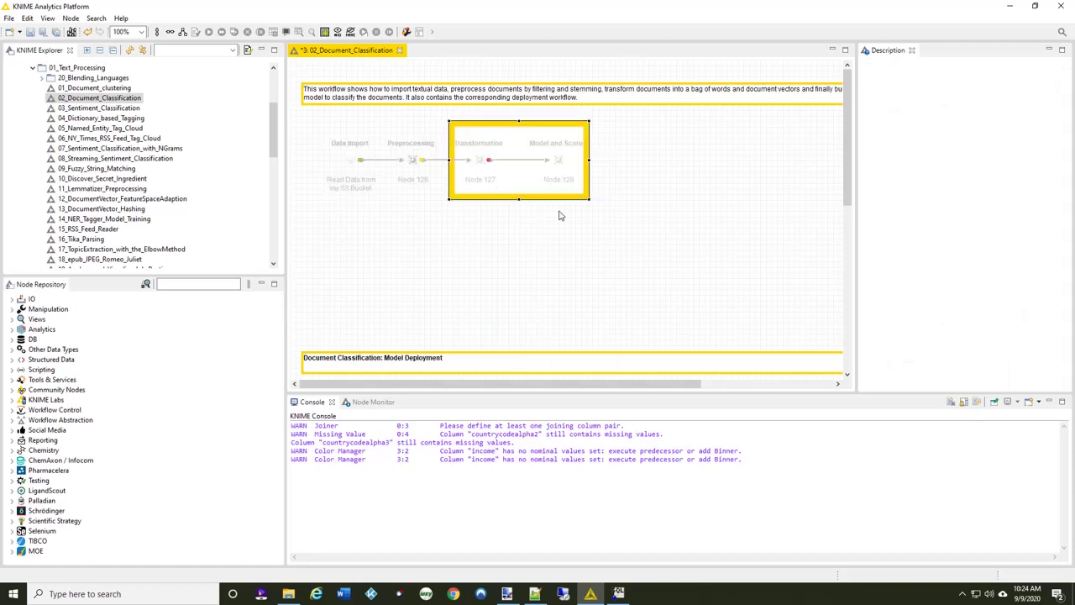
{"action": "left_click_drag", "start_coordinate": [592, 159], "coordinate": [599, 161]}
{"action": "left_click_drag", "start_coordinate": [599, 201], "coordinate": [604, 211]}
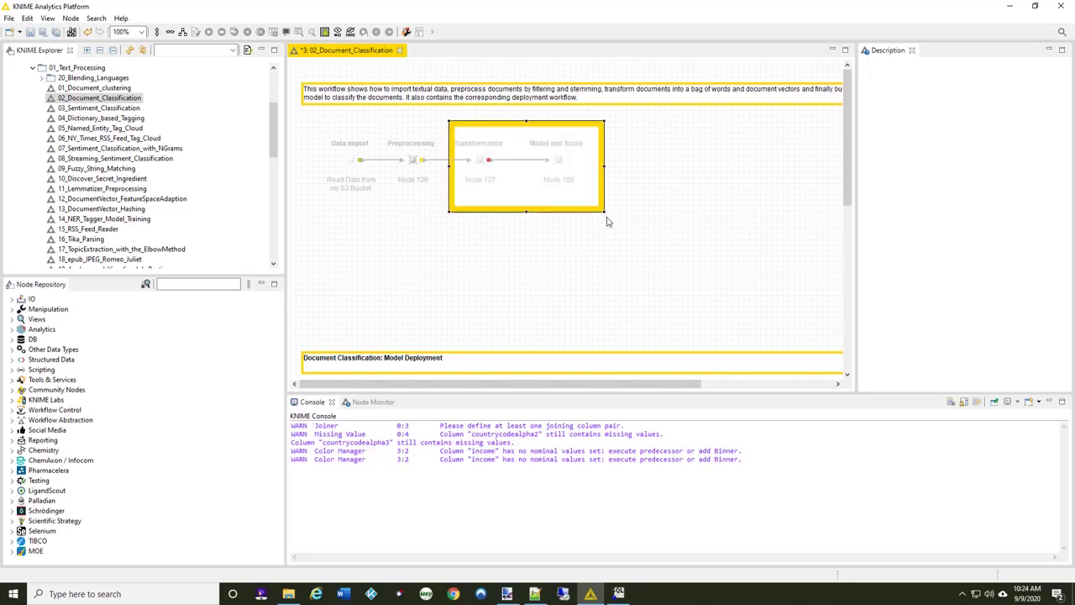
{"action": "left_click", "coordinate": [664, 250]}
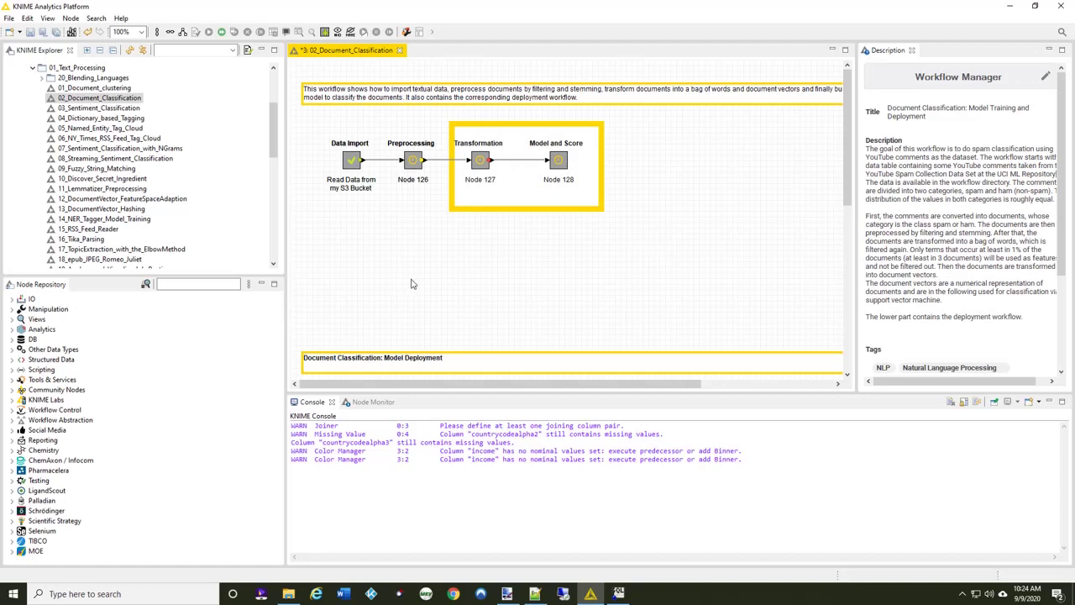
{"action": "left_click", "coordinate": [496, 211]}
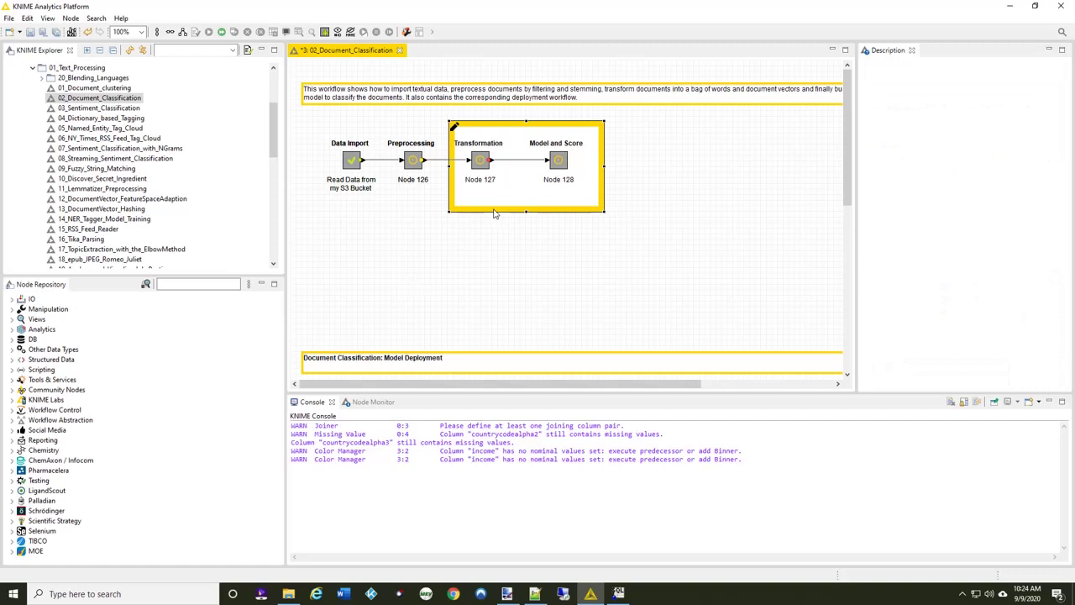
Delete the workflow annotation around Transformation and Model and Score, and shift the Model and Score metanode slightly farther from Transformation
{"action": "key", "text": "Delete"}
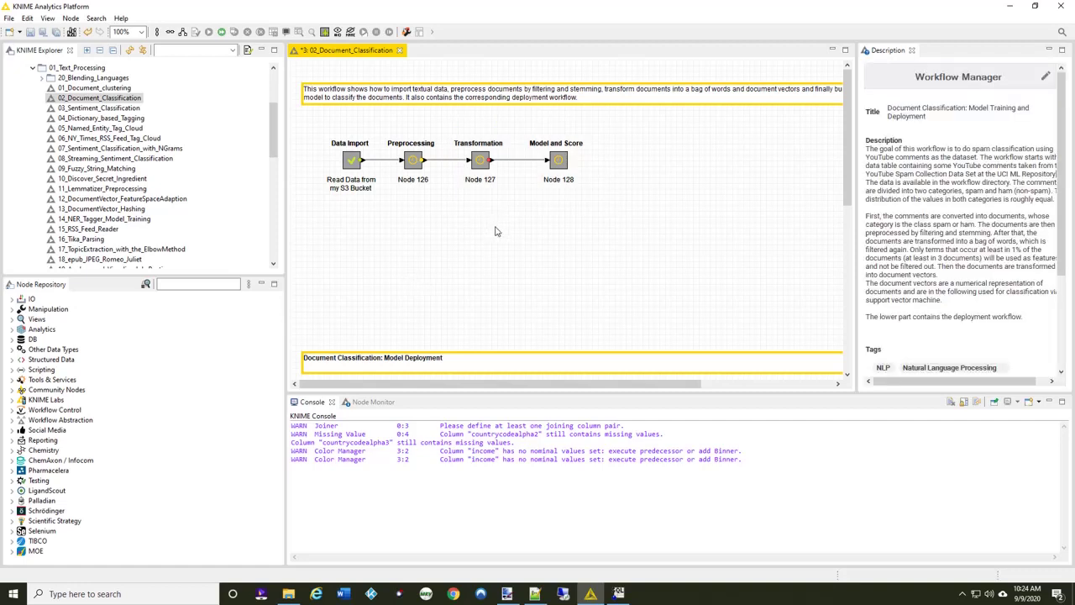
{"action": "left_click_drag", "start_coordinate": [560, 162], "coordinate": [578, 164]}
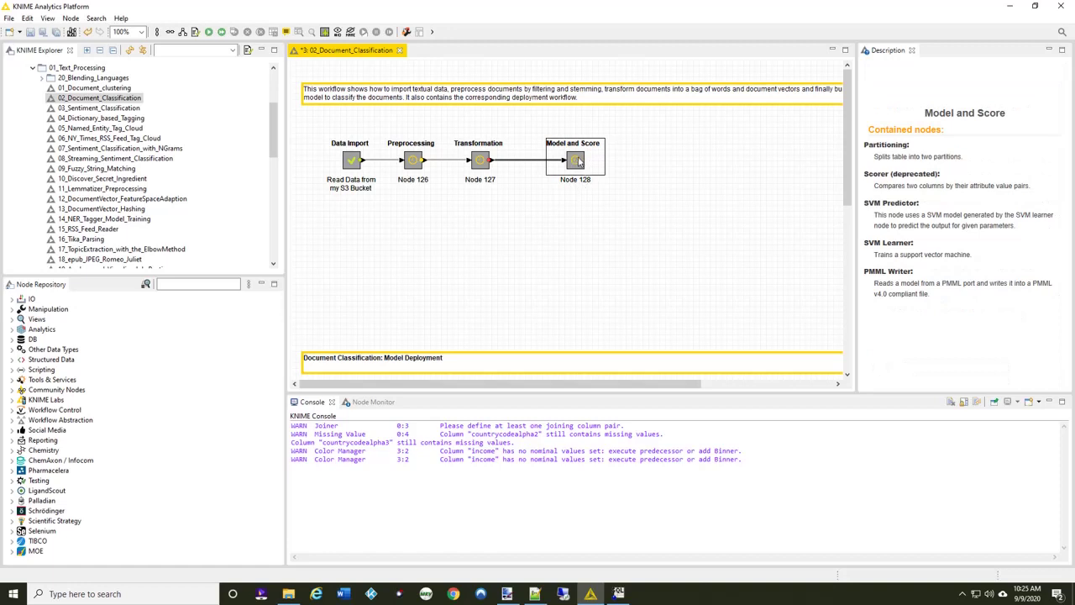
Inspect the Model and Score metanode's port configuration and its inner nodes, leaving both unchanged
{"action": "right_click", "coordinate": [580, 162]}
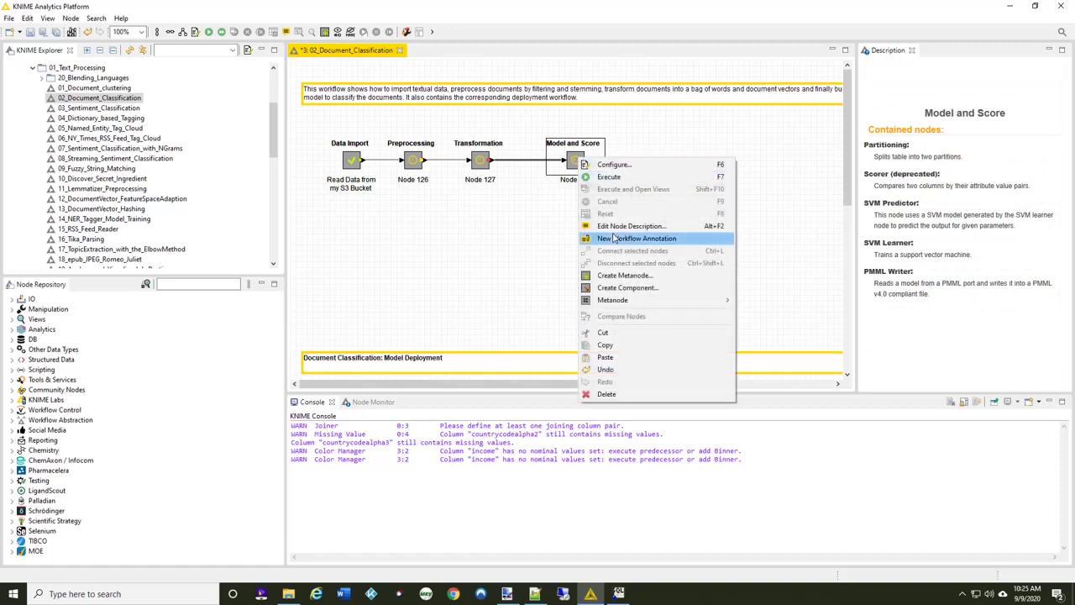
{"action": "mouse_move", "coordinate": [625, 300]}
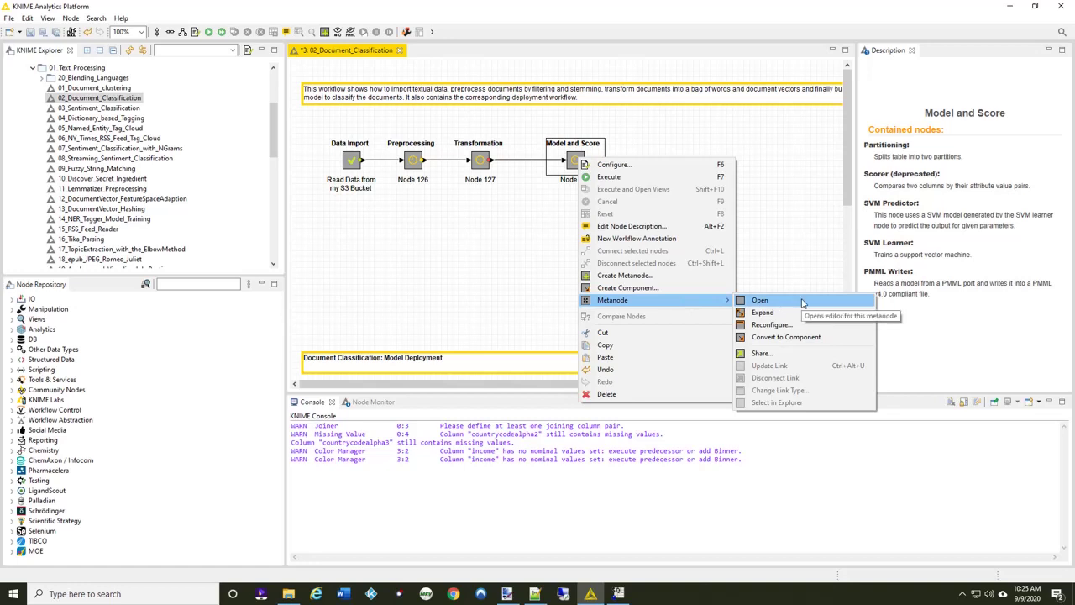
{"action": "left_click", "coordinate": [788, 329]}
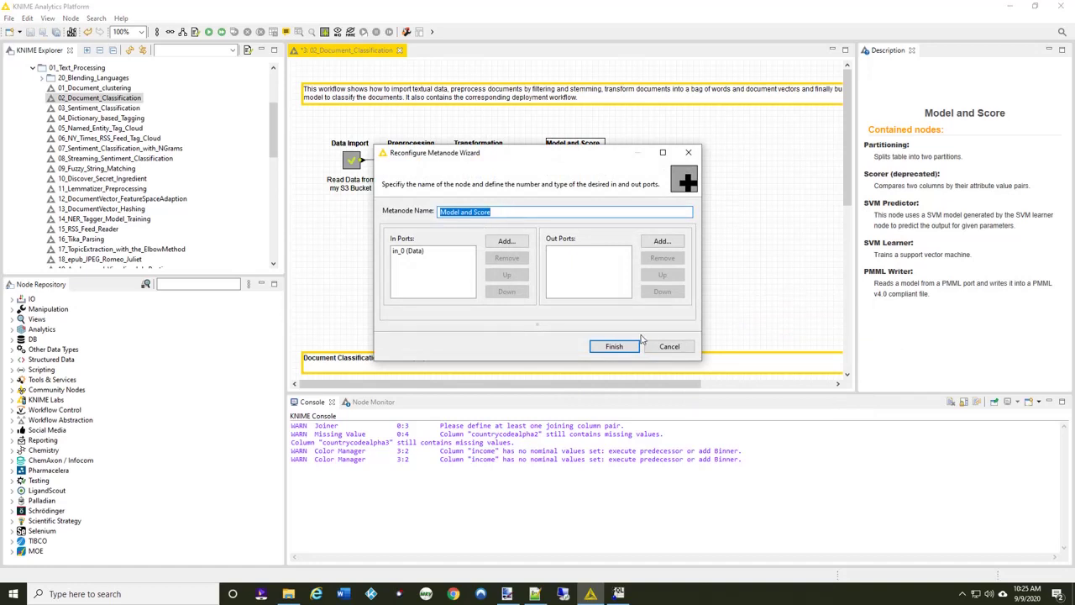
{"action": "left_click", "coordinate": [669, 346]}
{"action": "double_click", "coordinate": [576, 159]}
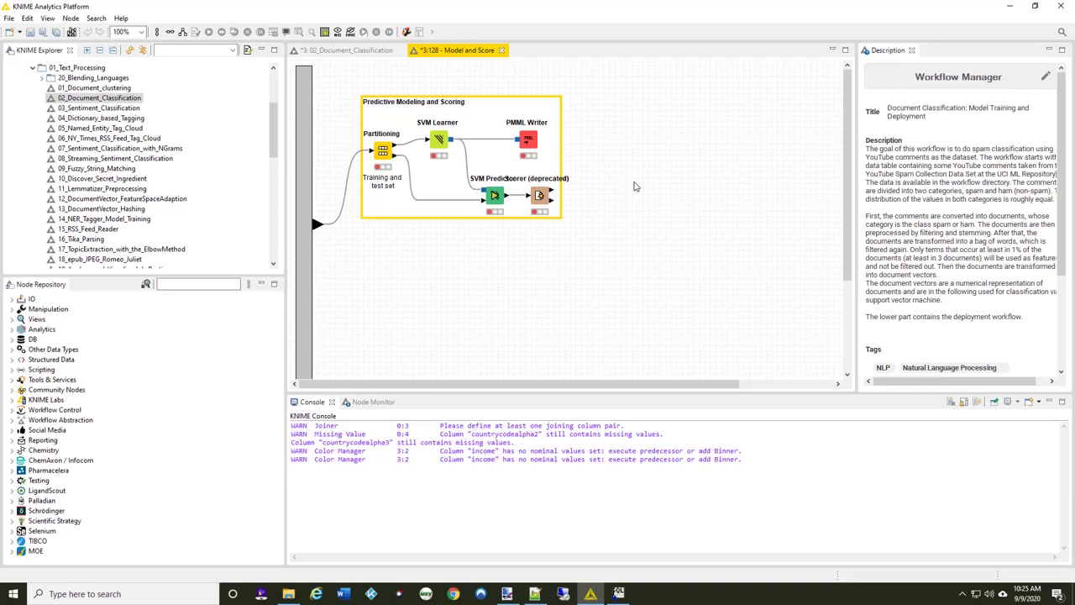
{"action": "left_click", "coordinate": [504, 51]}
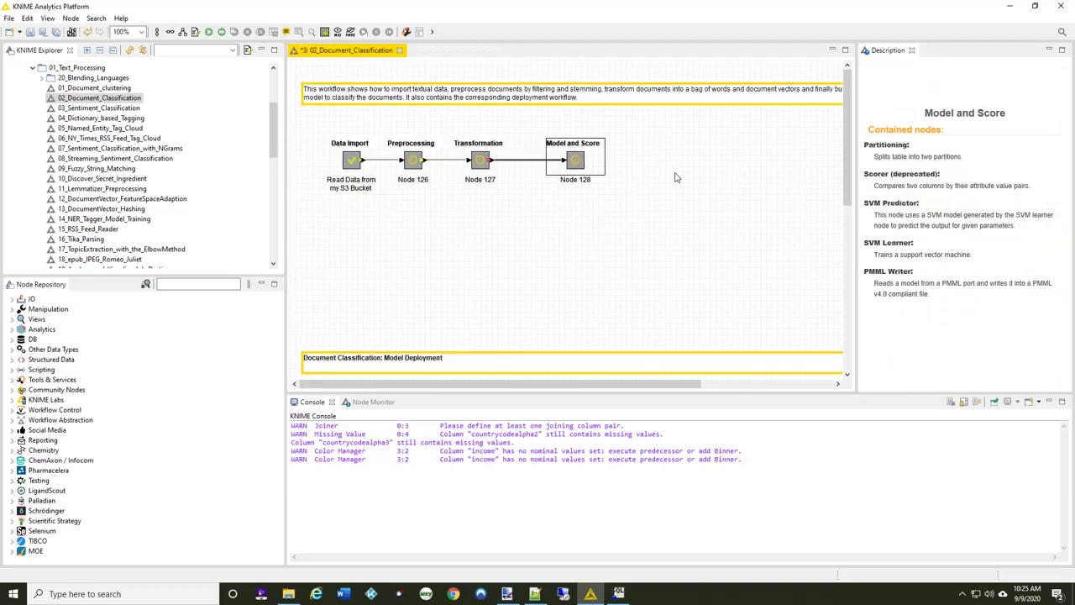
Reconfigure the Model and Score metanode to add an out port of type Data
{"action": "right_click", "coordinate": [578, 163]}
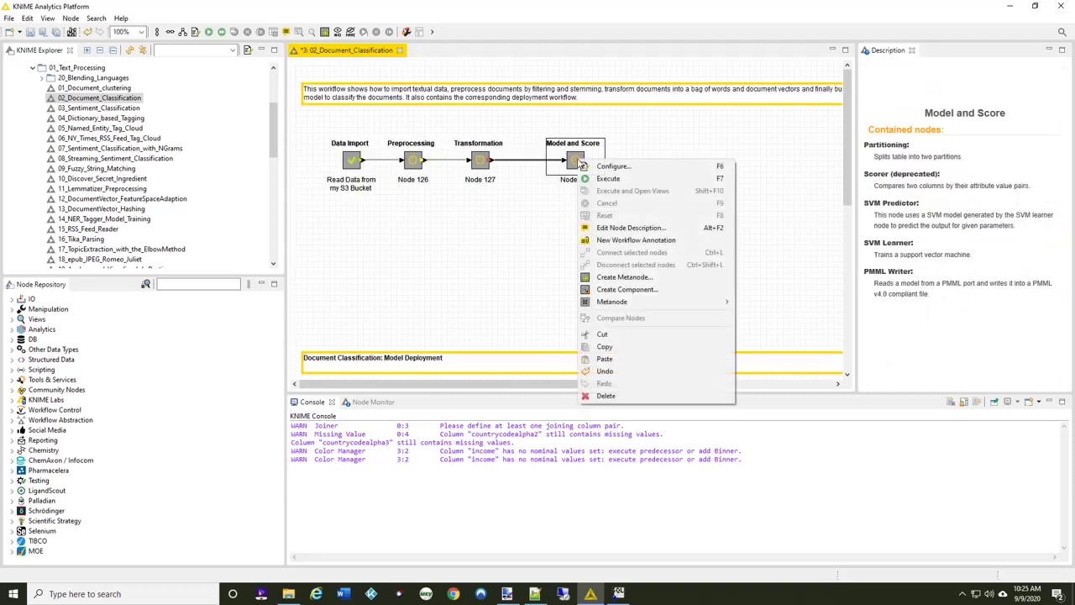
{"action": "left_click", "coordinate": [530, 225]}
{"action": "left_click", "coordinate": [572, 161]}
{"action": "right_click", "coordinate": [572, 159]}
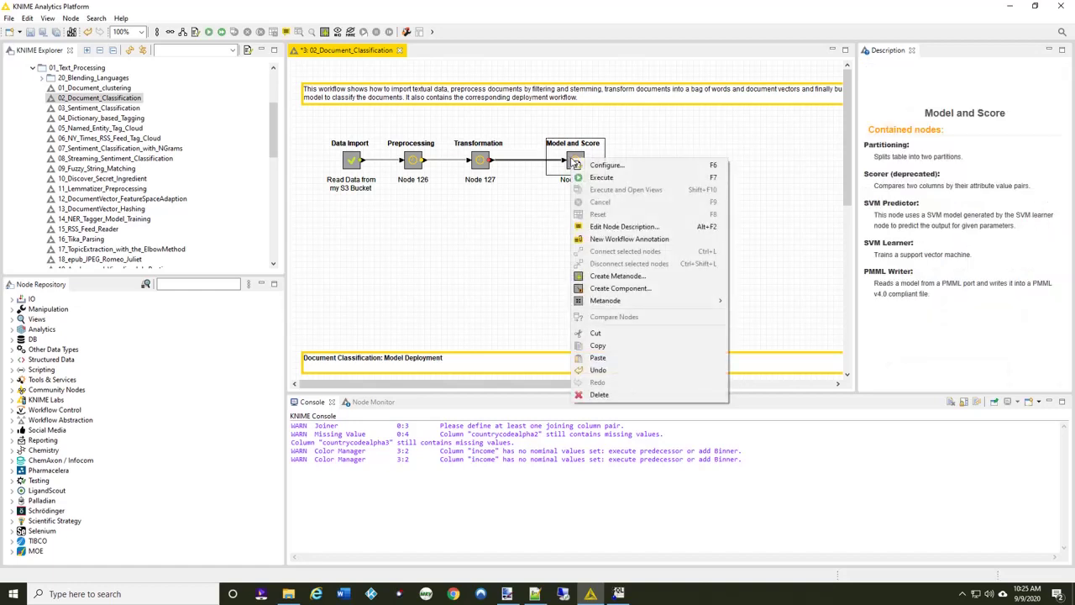
{"action": "mouse_move", "coordinate": [613, 302]}
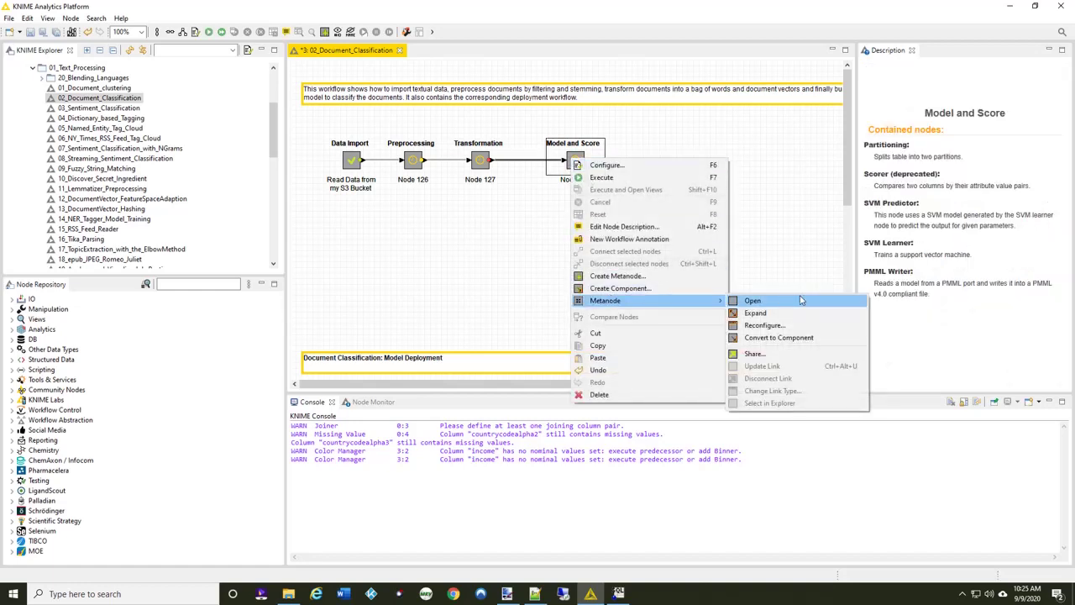
{"action": "left_click", "coordinate": [800, 328]}
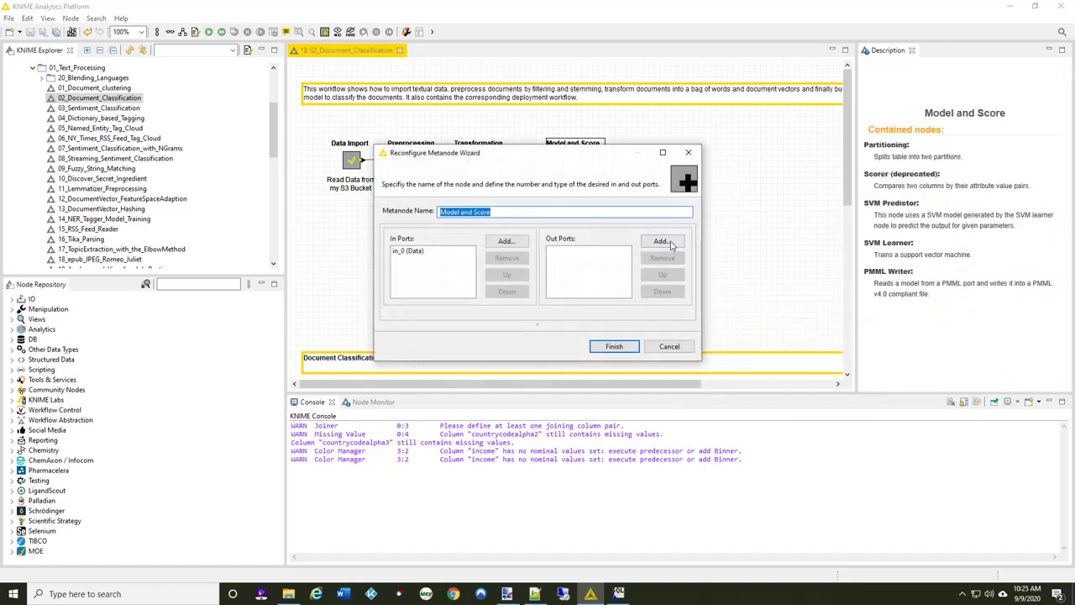
{"action": "left_click", "coordinate": [666, 242]}
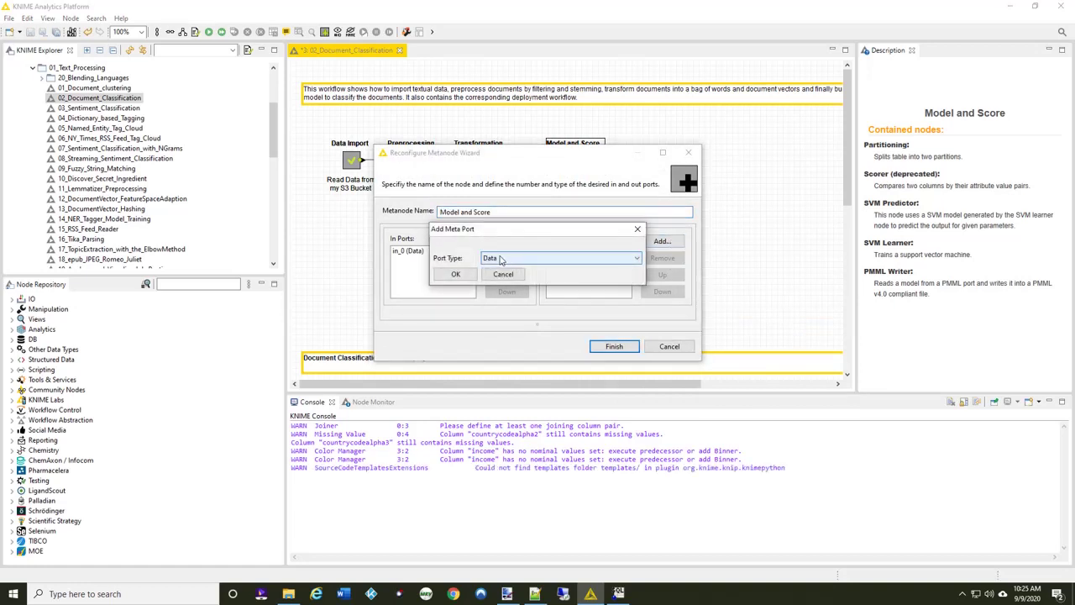
{"action": "left_click", "coordinate": [456, 276]}
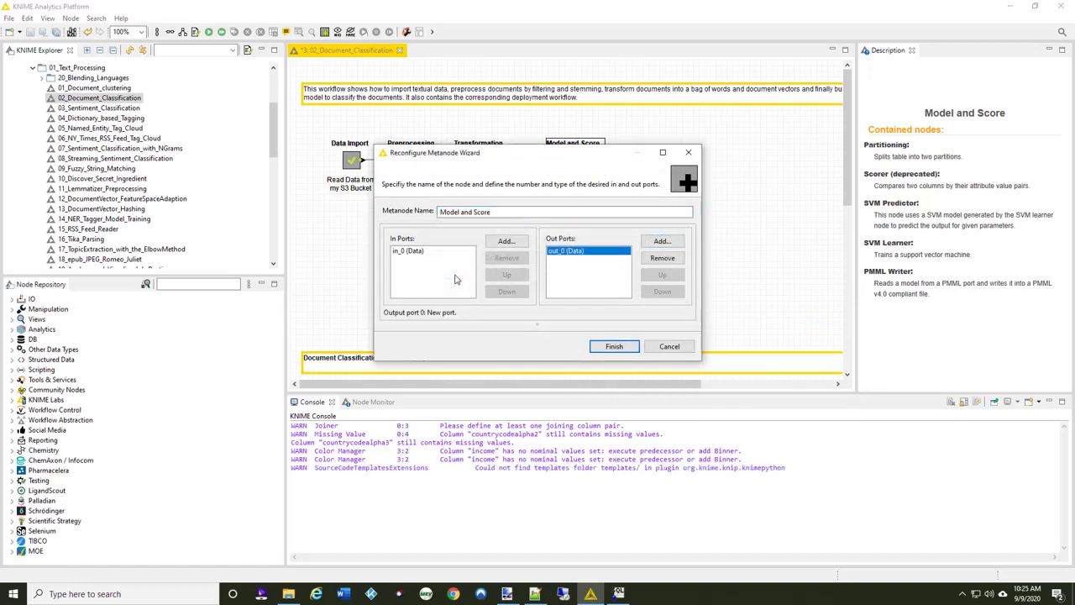
{"action": "left_click", "coordinate": [616, 348]}
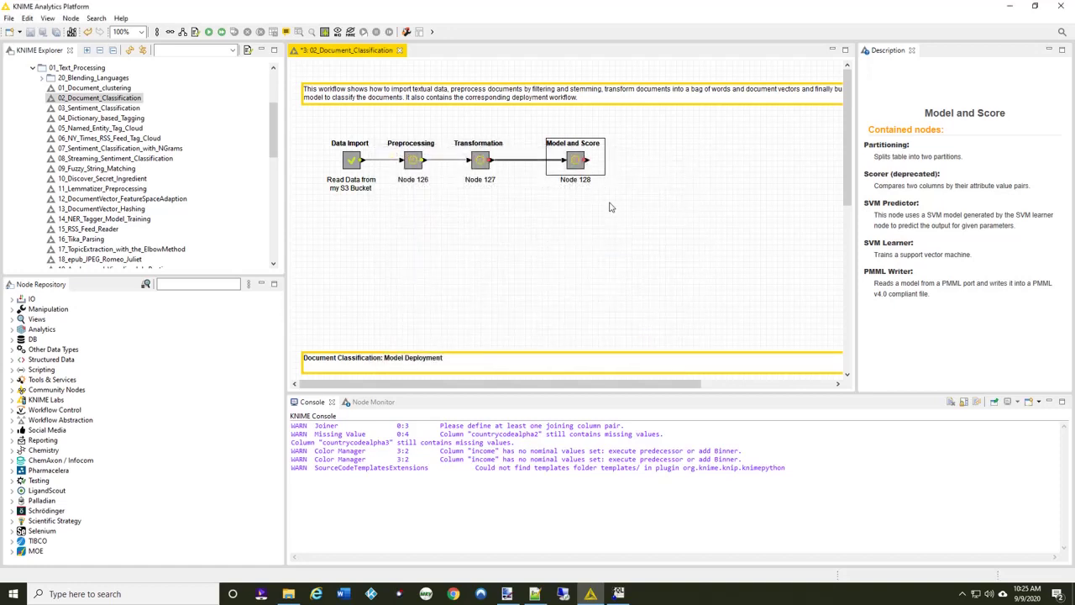
Inside the Model and Score metanode, connect the Scorer's first output to the metanode's out port, and return to the main workflow
{"action": "double_click", "coordinate": [576, 162]}
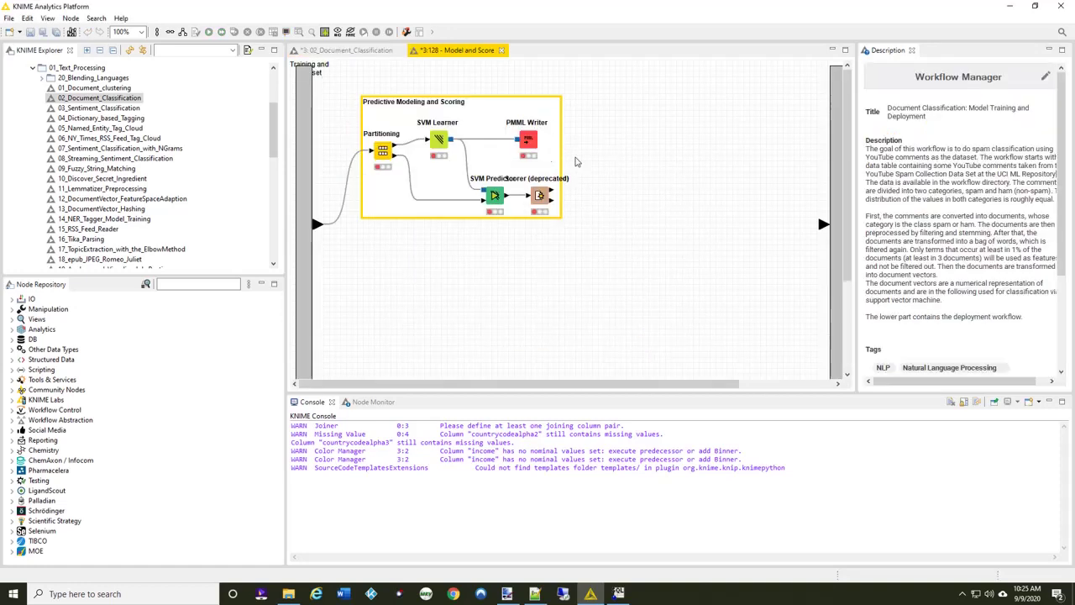
{"action": "left_click_drag", "start_coordinate": [552, 195], "coordinate": [825, 225]}
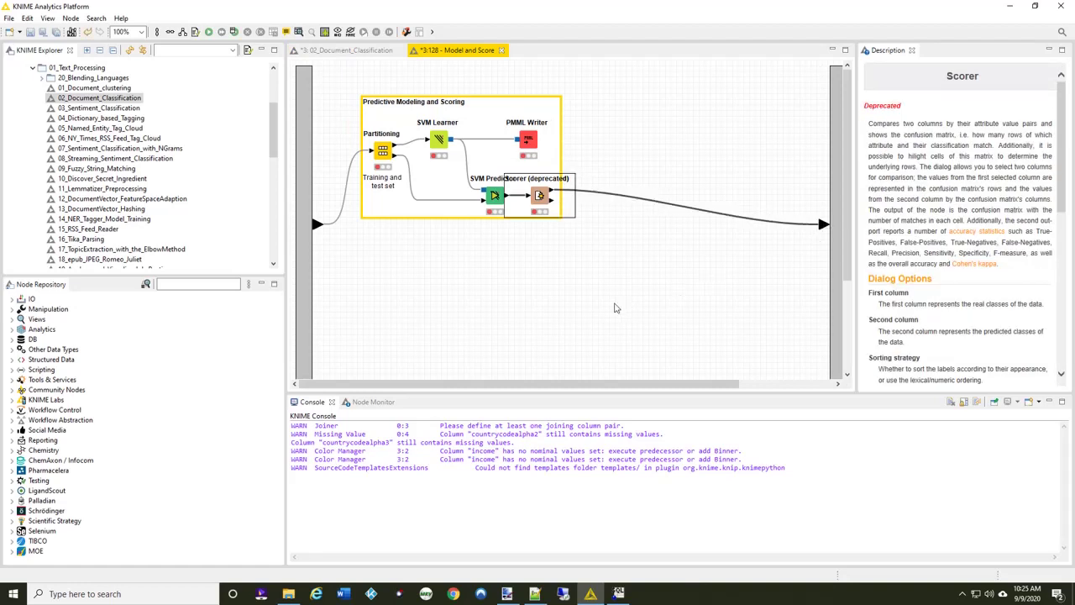
{"action": "left_click", "coordinate": [501, 50]}
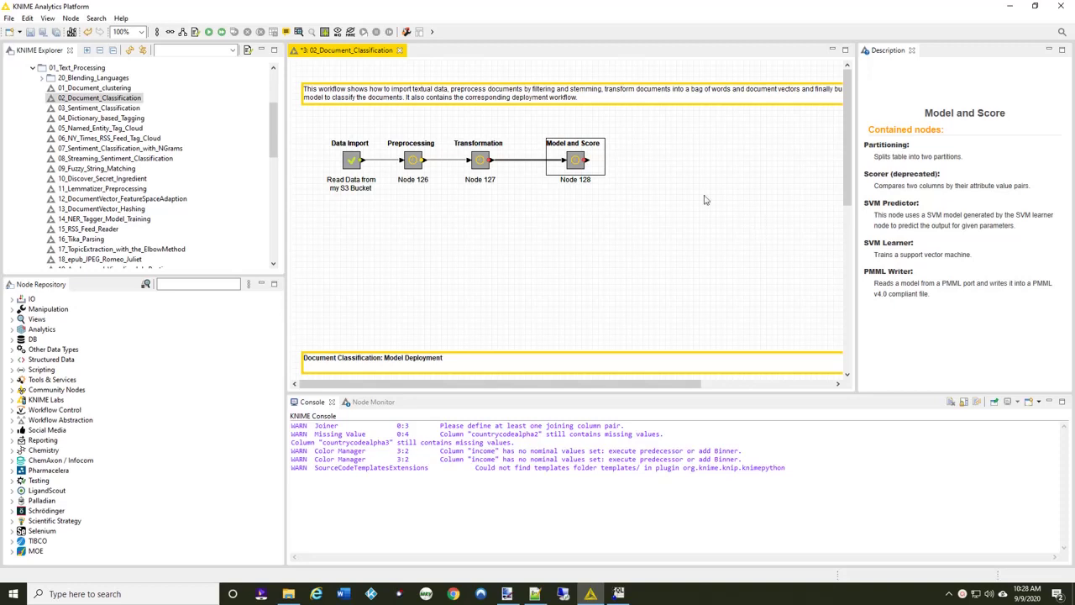
Expand the Model and Score metanode and move its nodes and annotation into the free space beyond Transformation
{"action": "right_click", "coordinate": [577, 161]}
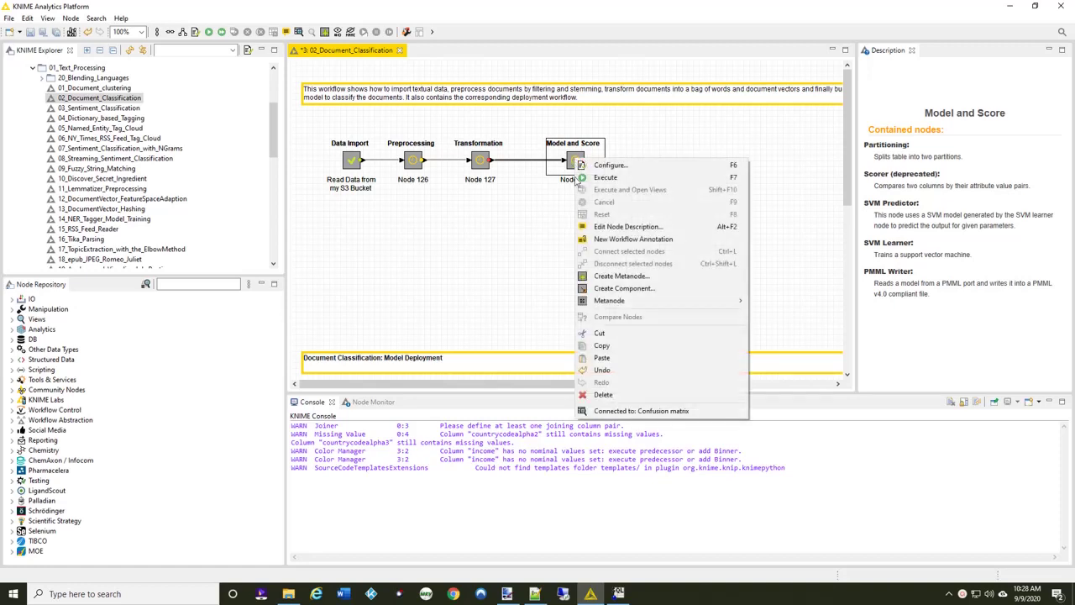
{"action": "mouse_move", "coordinate": [634, 302]}
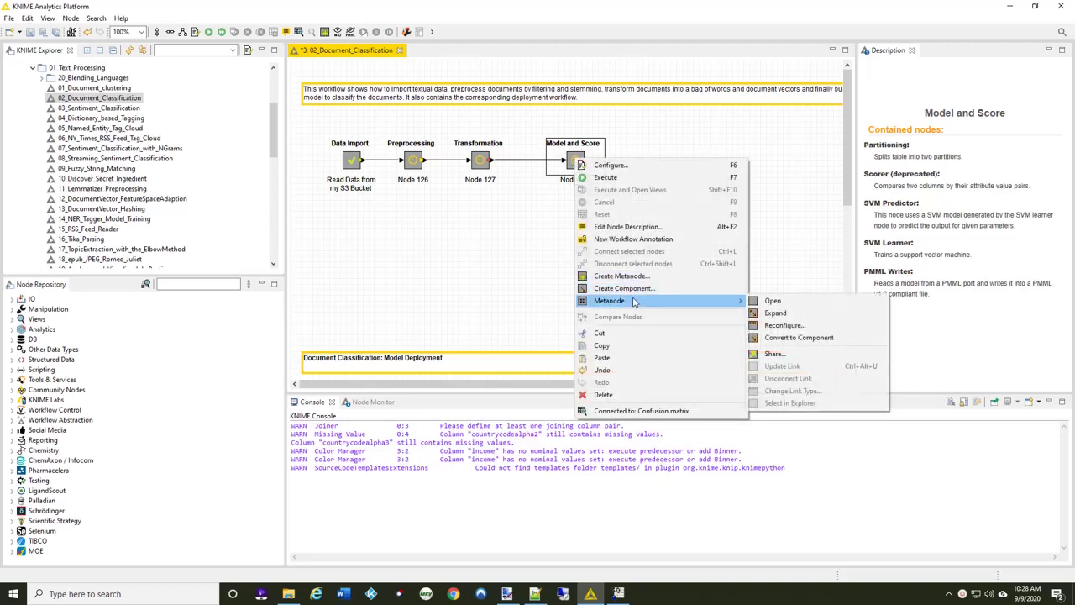
{"action": "left_click", "coordinate": [801, 316]}
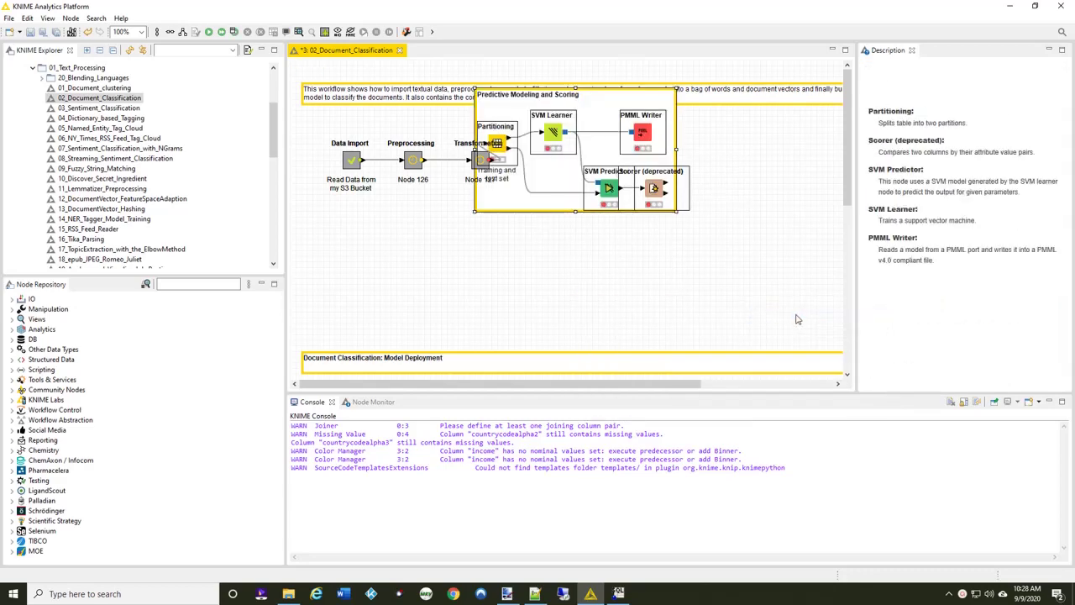
{"action": "left_click_drag", "start_coordinate": [660, 192], "coordinate": [766, 236]}
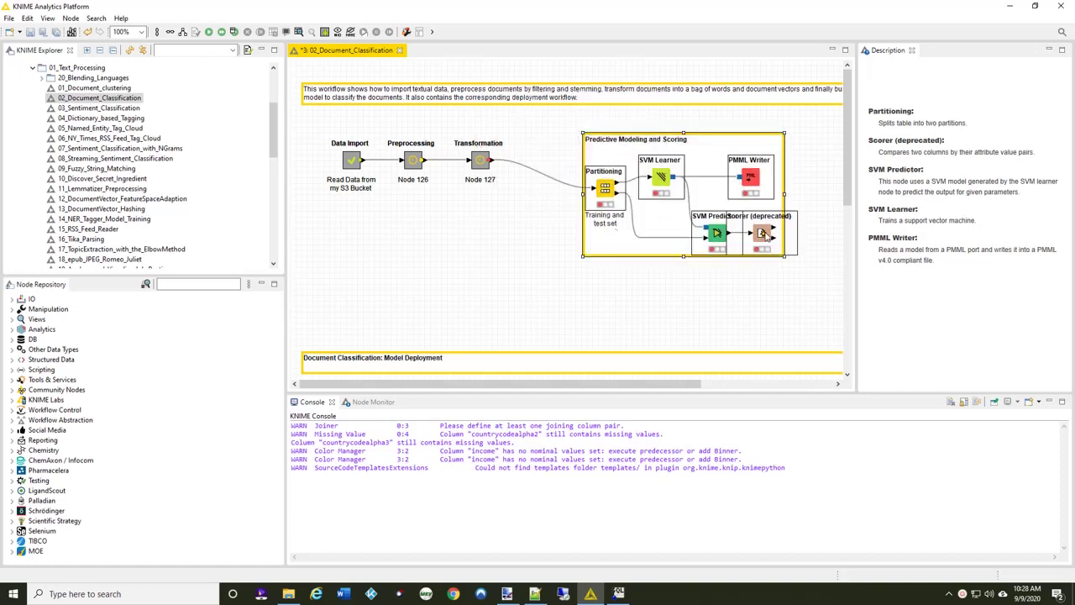
{"action": "left_click", "coordinate": [720, 325]}
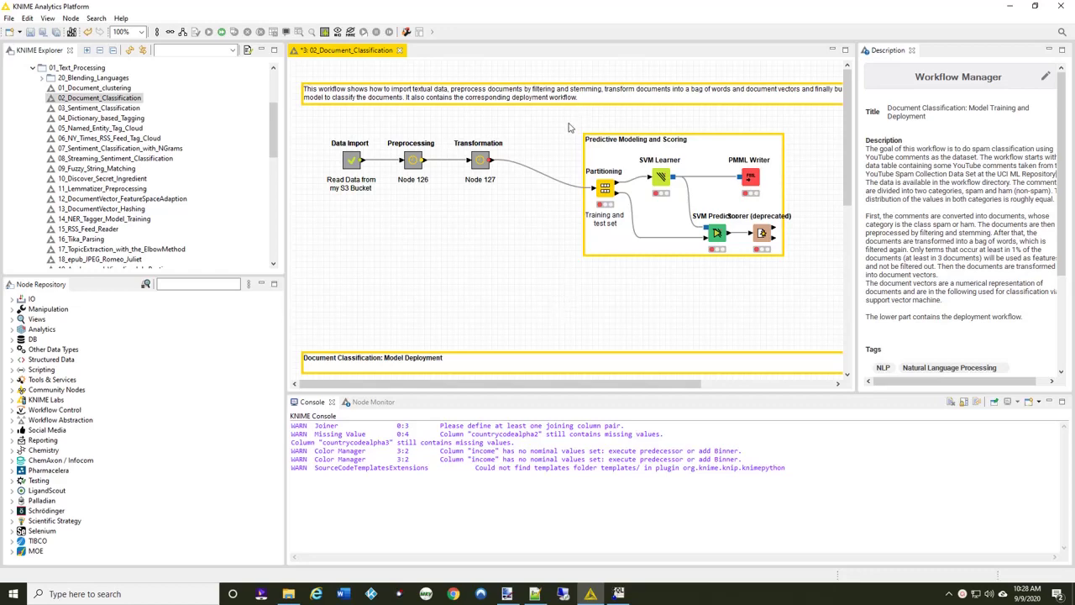
Collapse the Predictive Modeling and Scoring section into a component named "Model and Score" and place it in line after Transformation
{"action": "mouse_move", "coordinate": [570, 126]}
{"action": "left_mouse_down"}
{"action": "mouse_move", "coordinate": [797, 259]}
{"action": "mouse_move", "coordinate": [790, 282]}
{"action": "mouse_move", "coordinate": [809, 281]}
{"action": "left_mouse_up"}
{"action": "right_click", "coordinate": [767, 235]}
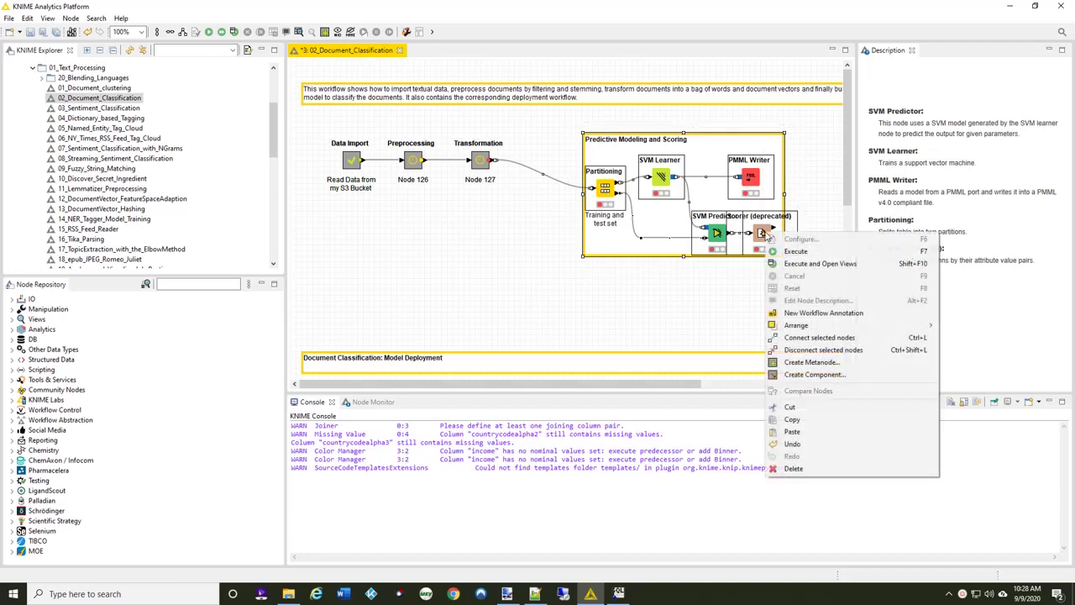
{"action": "left_click", "coordinate": [806, 380]}
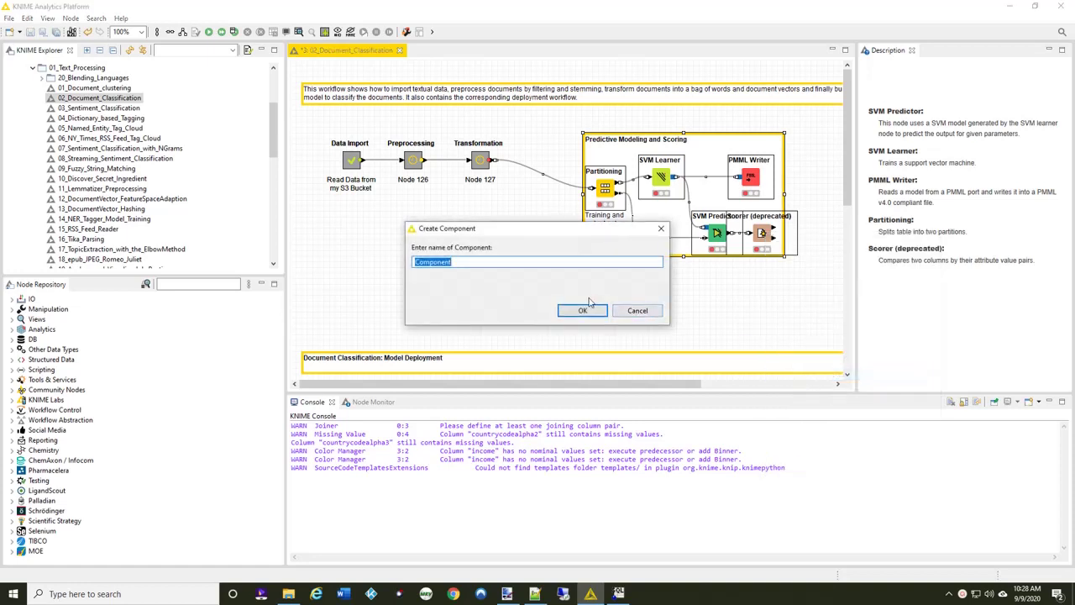
{"action": "type", "text": "Model and Score"}
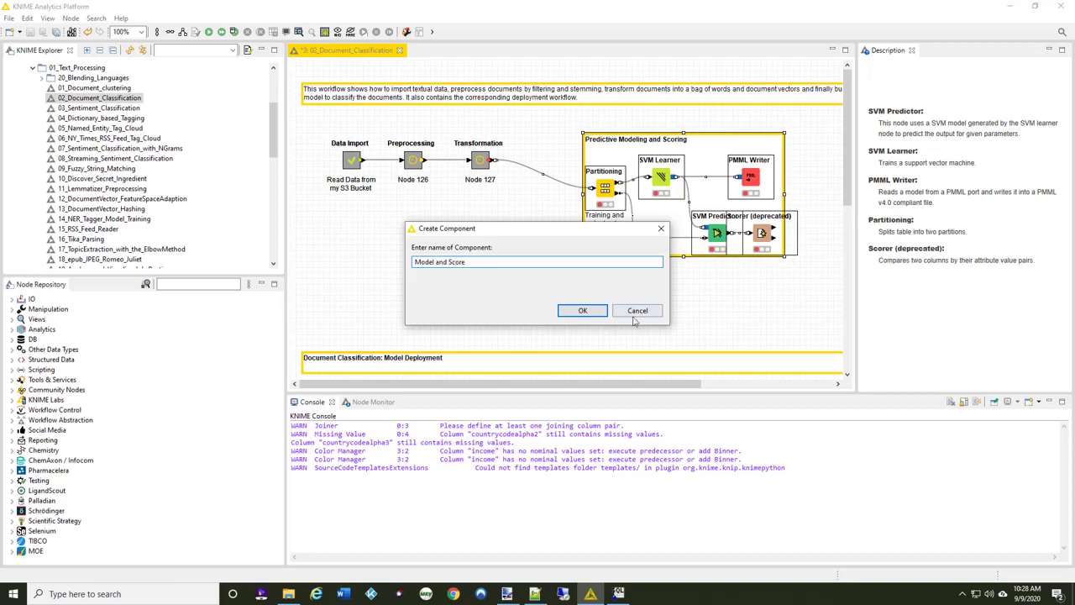
{"action": "left_click", "coordinate": [579, 310]}
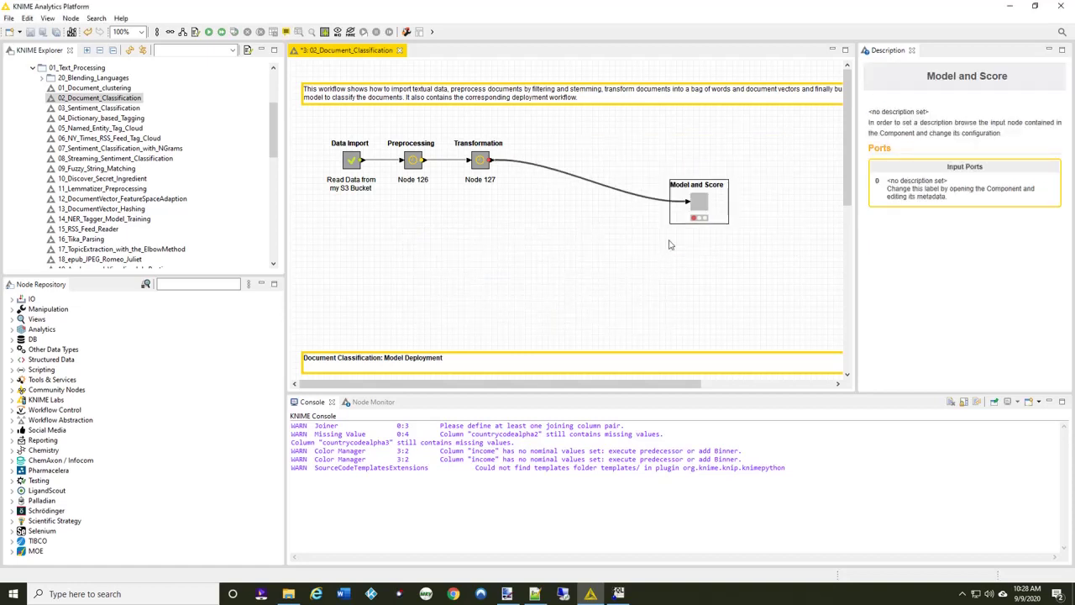
{"action": "left_click_drag", "start_coordinate": [700, 210], "coordinate": [559, 170]}
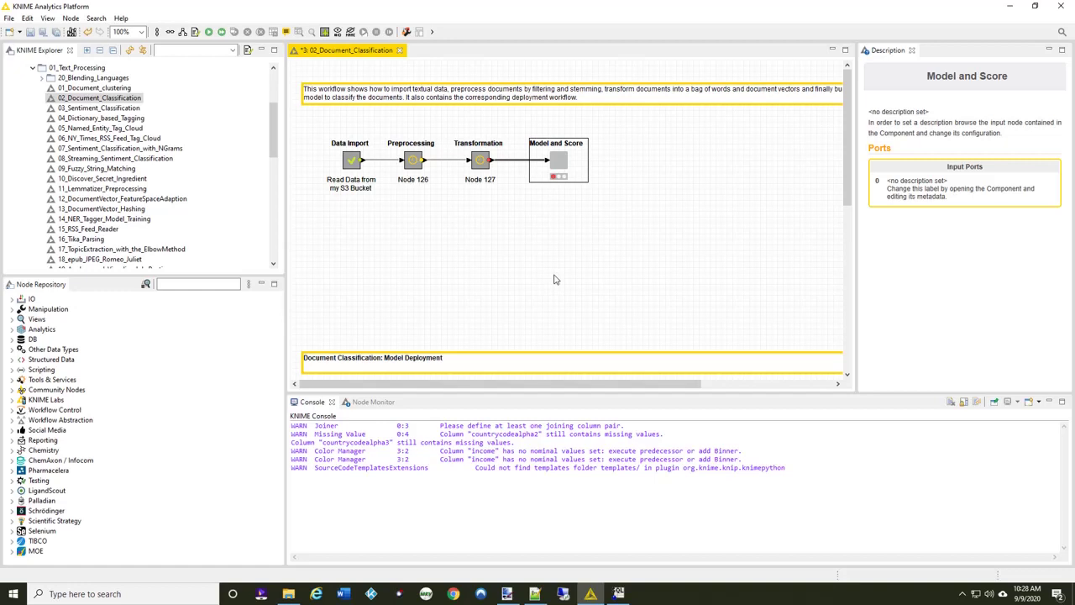
Inside the Model and Score component, move the Component Output and Component Input nodes farther outward from the annotated section, and return to the main workflow
{"action": "double_click", "coordinate": [561, 161]}
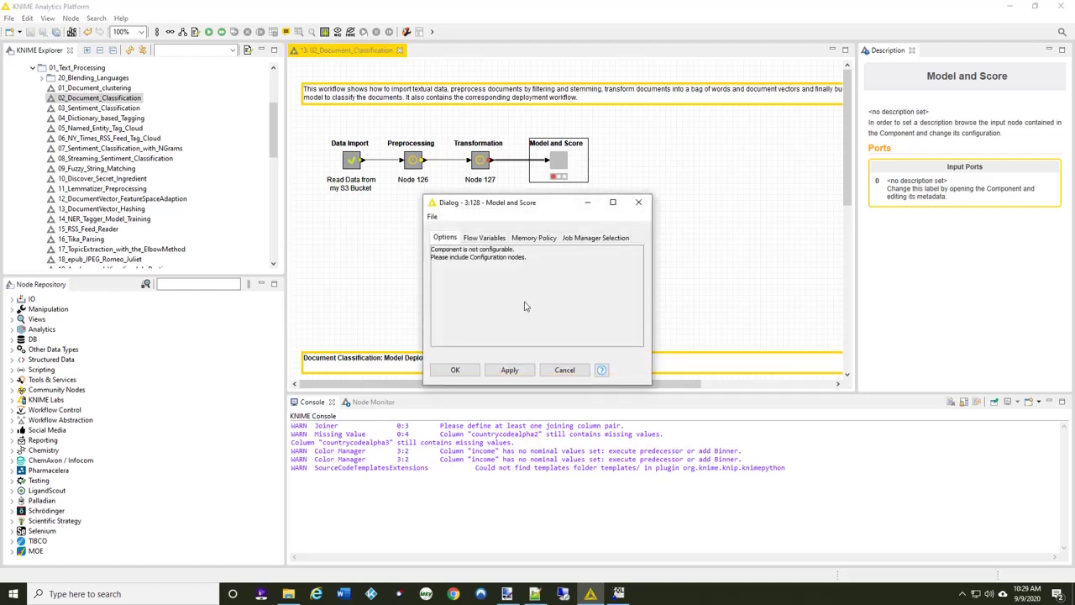
{"action": "left_click", "coordinate": [638, 202]}
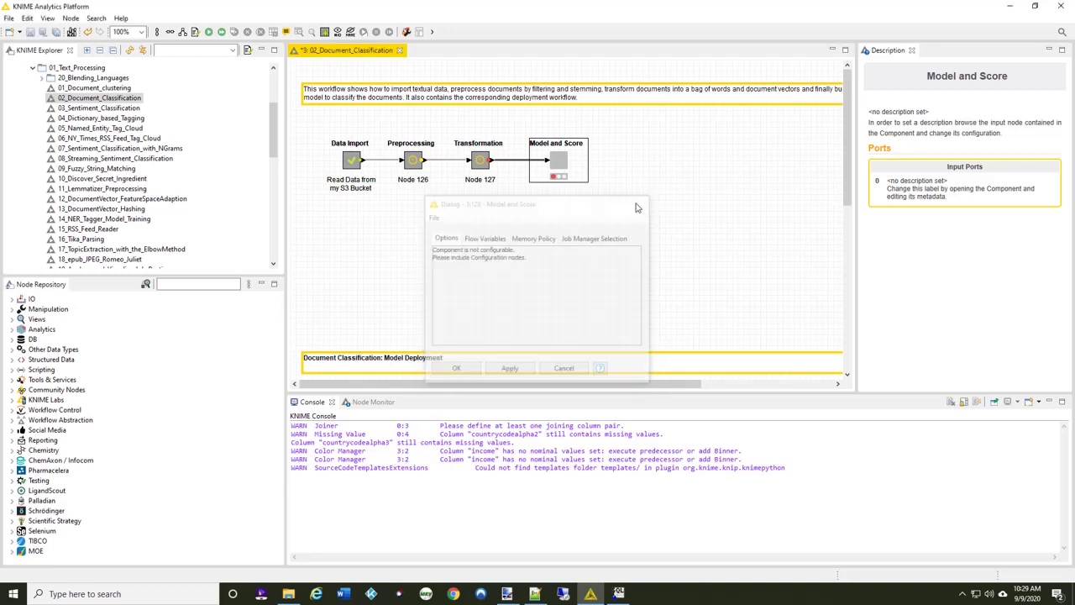
{"action": "right_click", "coordinate": [562, 165]}
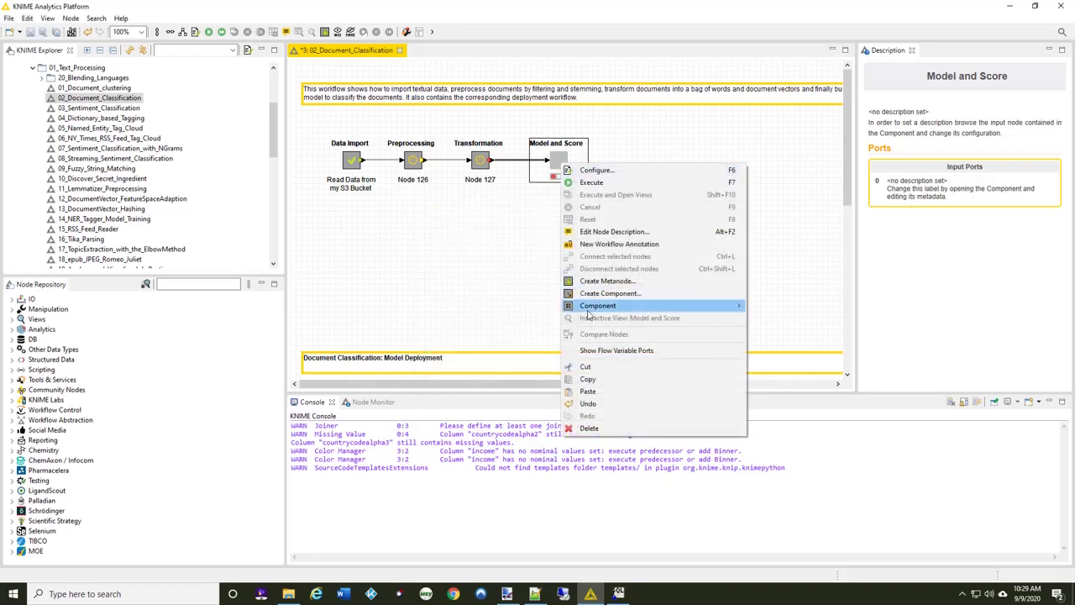
{"action": "mouse_move", "coordinate": [593, 310]}
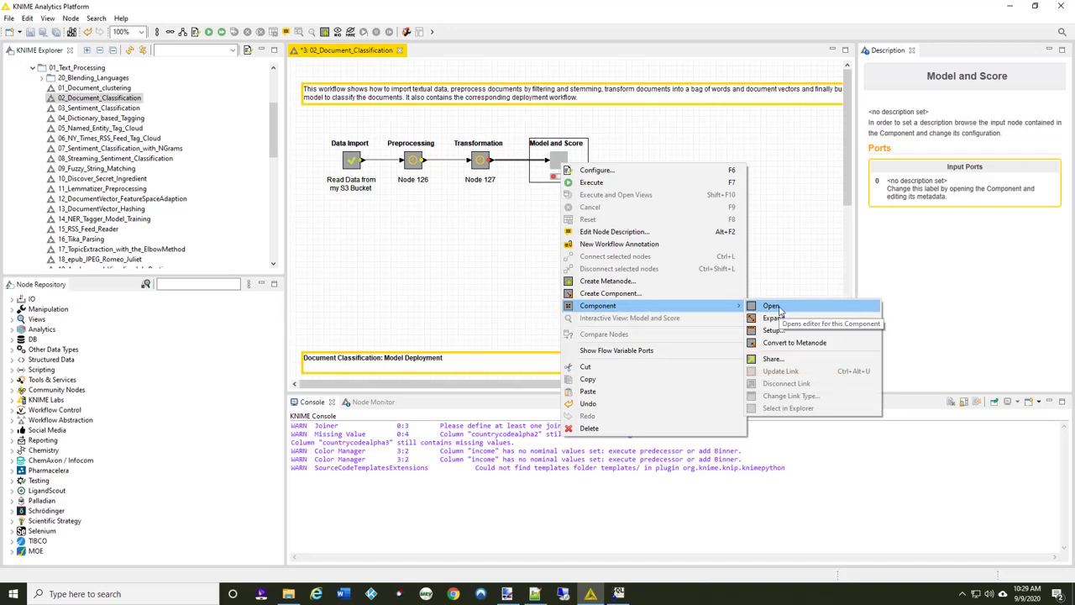
{"action": "left_click", "coordinate": [772, 307]}
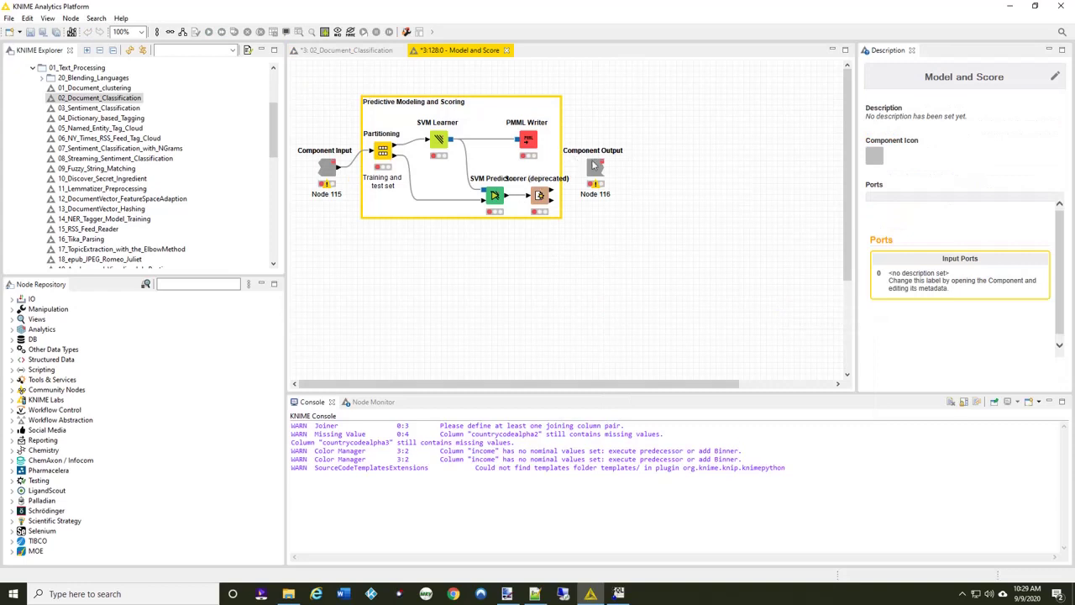
{"action": "left_click_drag", "start_coordinate": [593, 165], "coordinate": [641, 165]}
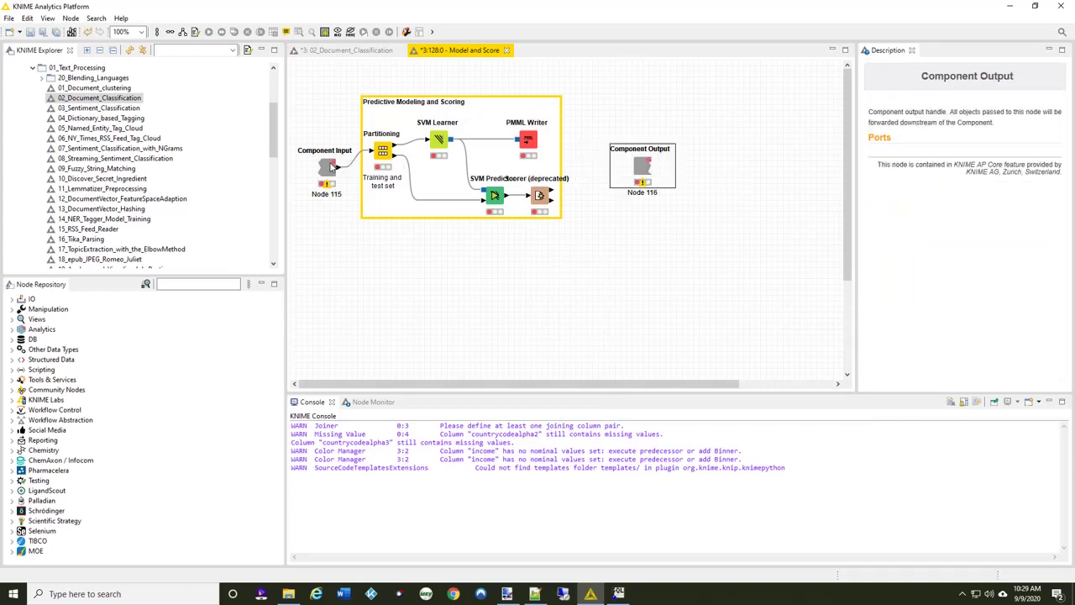
{"action": "left_click_drag", "start_coordinate": [332, 166], "coordinate": [317, 165]}
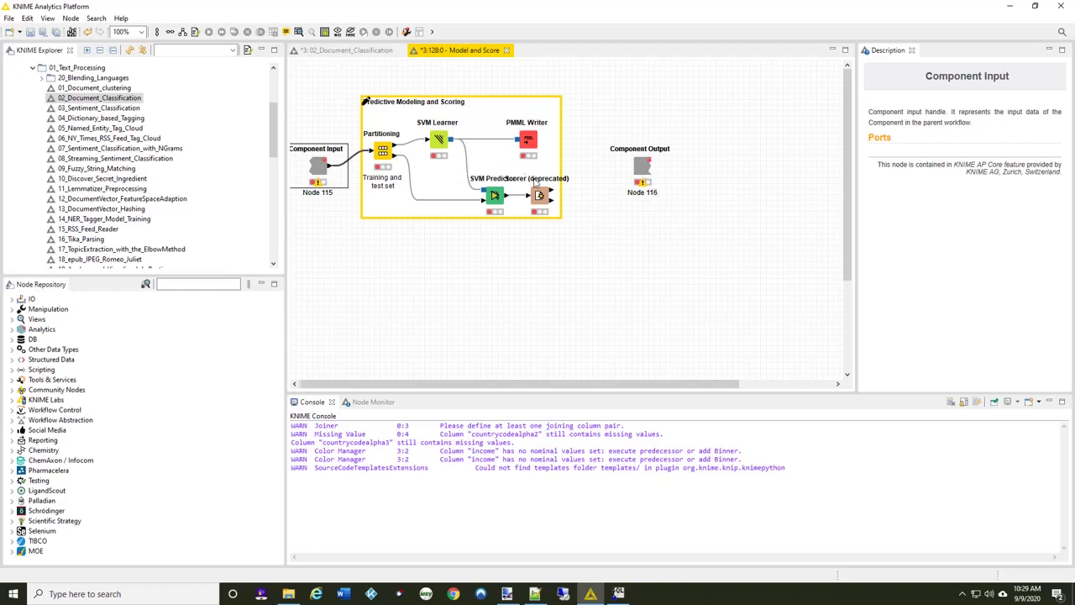
{"action": "left_click", "coordinate": [506, 49]}
Add a Data out port to the Model and Score component and, inside it, connect the Scorer's first output to Component Output
{"action": "right_click", "coordinate": [561, 164]}
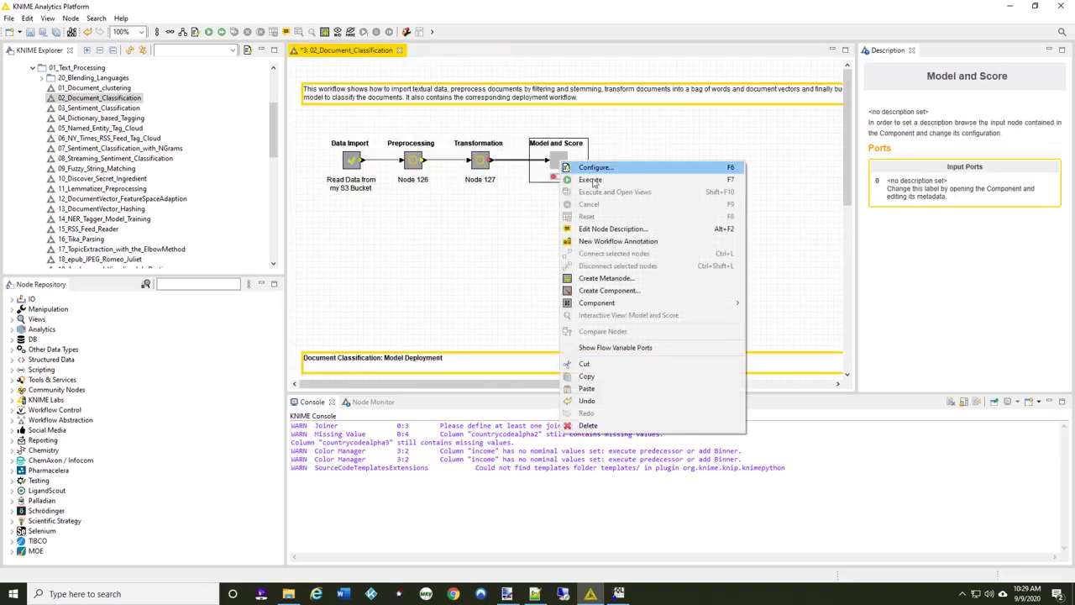
{"action": "mouse_move", "coordinate": [612, 304]}
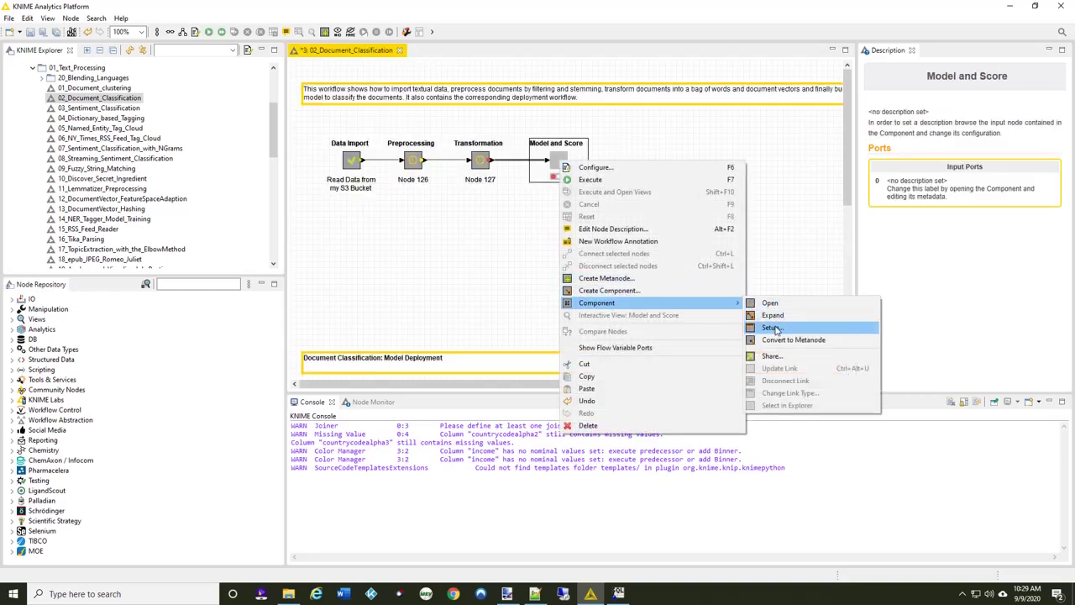
{"action": "left_click", "coordinate": [771, 327]}
{"action": "left_click", "coordinate": [662, 241]}
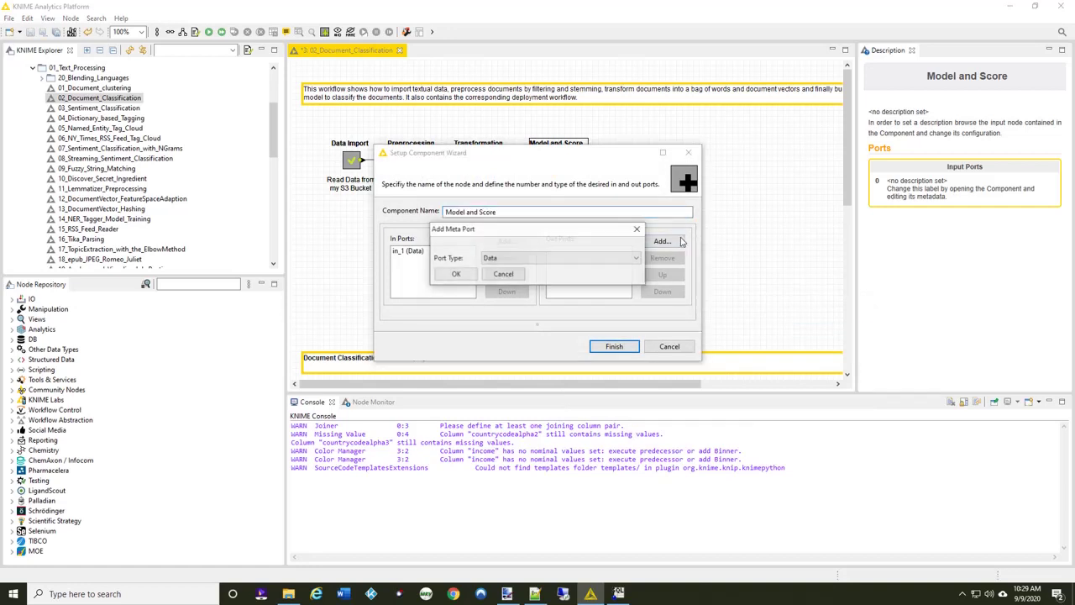
{"action": "left_click", "coordinate": [455, 272]}
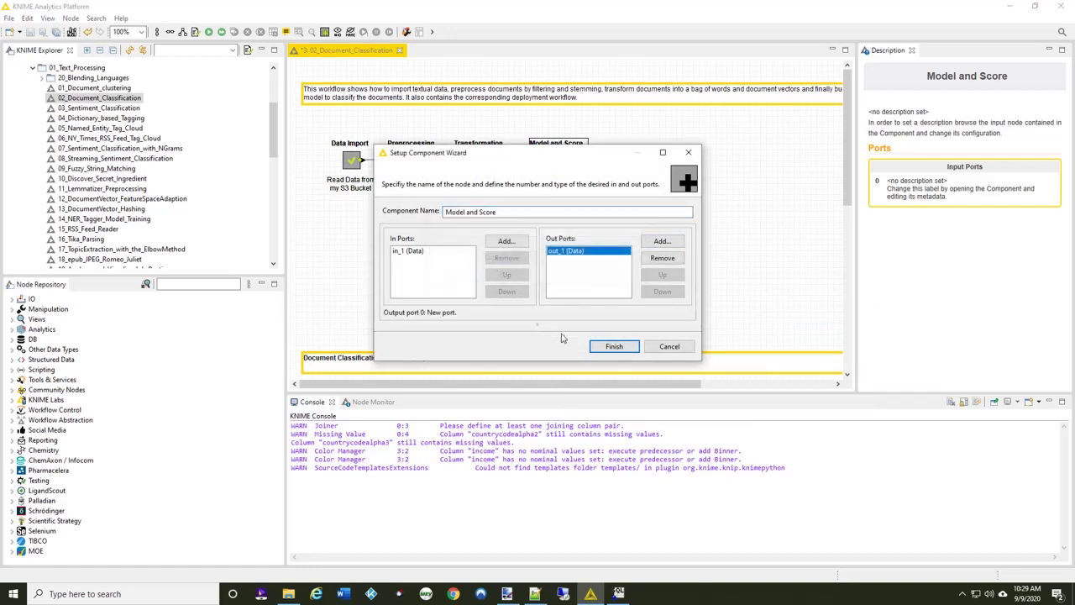
{"action": "left_click", "coordinate": [616, 346]}
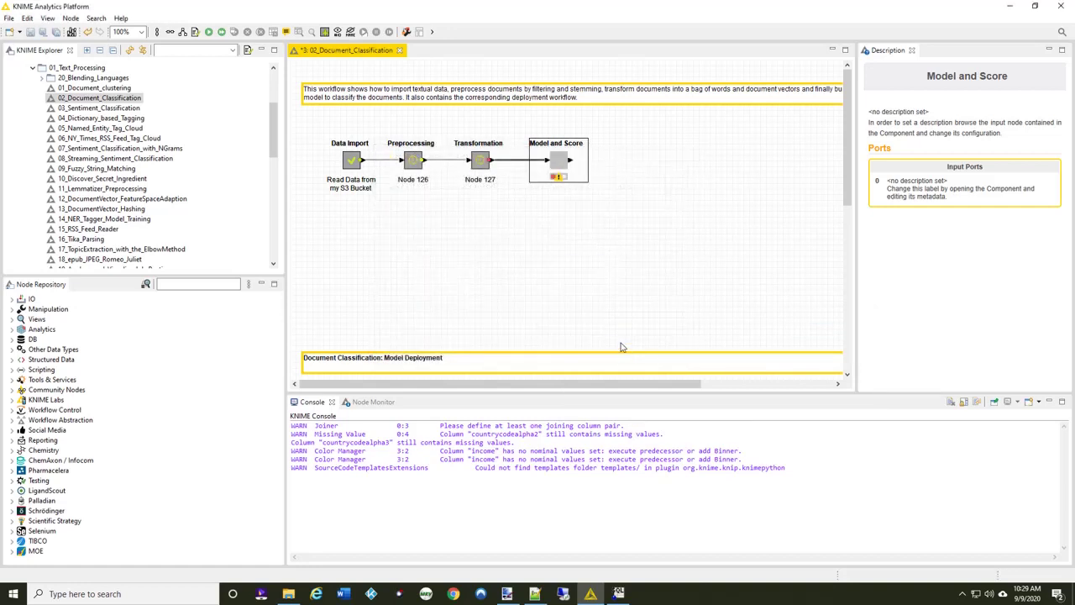
{"action": "double_click", "coordinate": [561, 159], "text": "ctrl"}
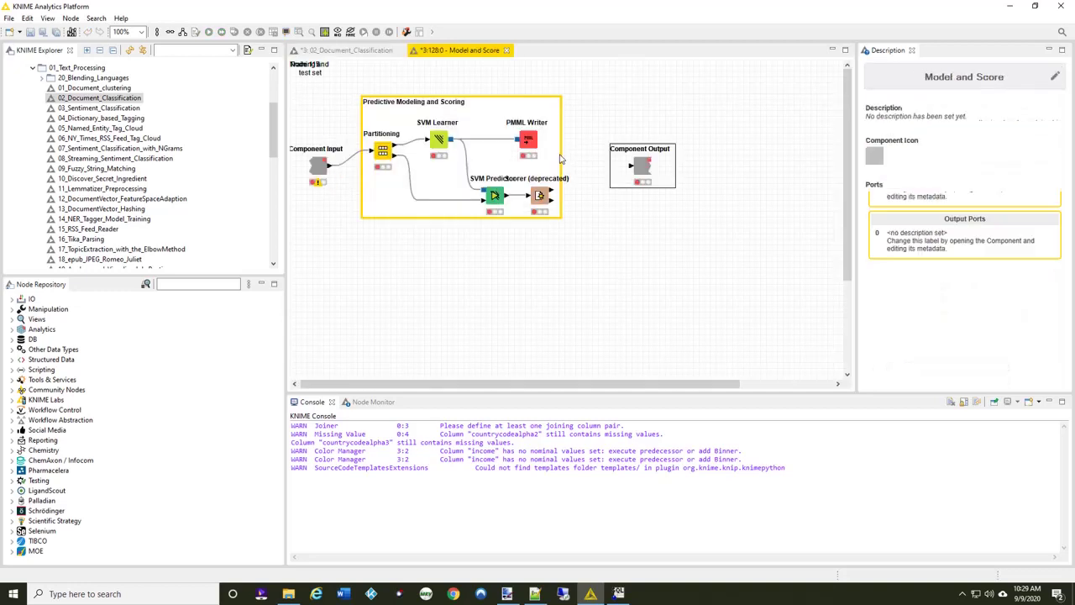
{"action": "left_click_drag", "start_coordinate": [554, 195], "coordinate": [634, 166]}
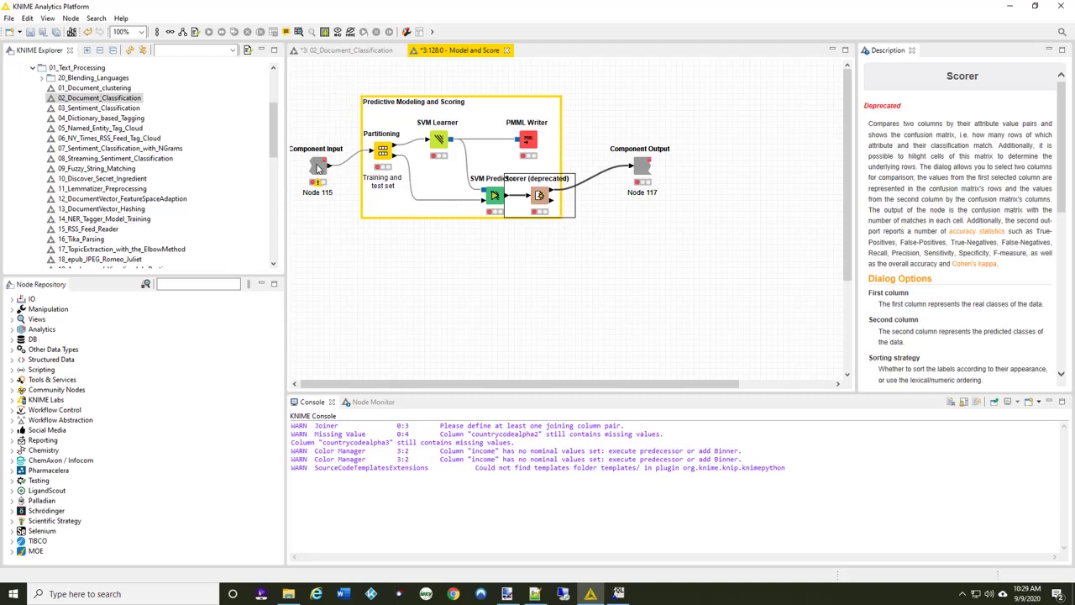
Review the configurations of the Component Input and Component Output nodes without changing them, and return to the main workflow
{"action": "double_click", "coordinate": [319, 168]}
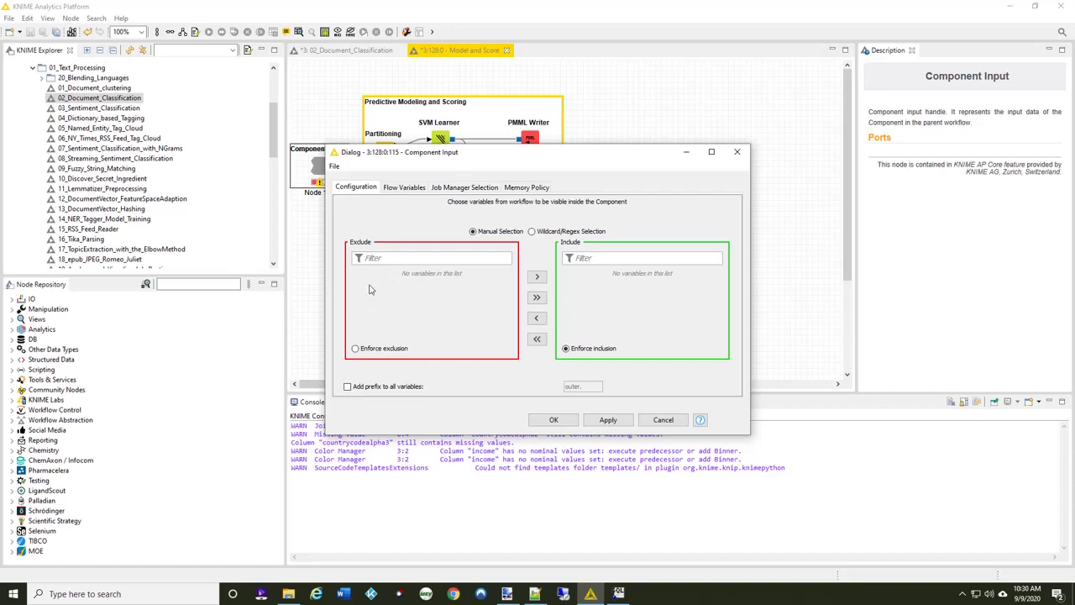
{"action": "left_click", "coordinate": [655, 422]}
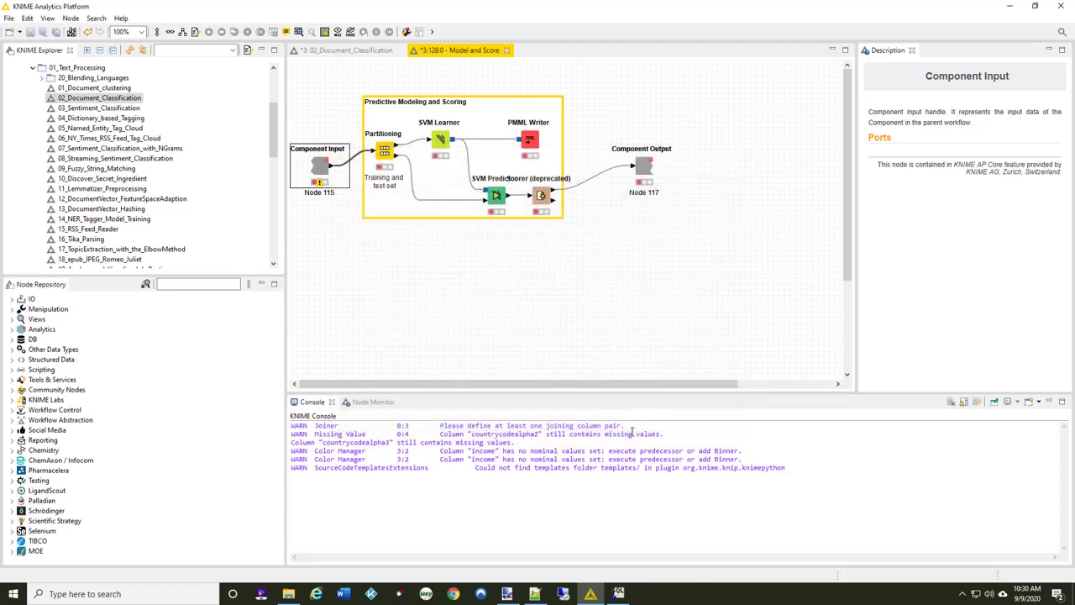
{"action": "double_click", "coordinate": [643, 169]}
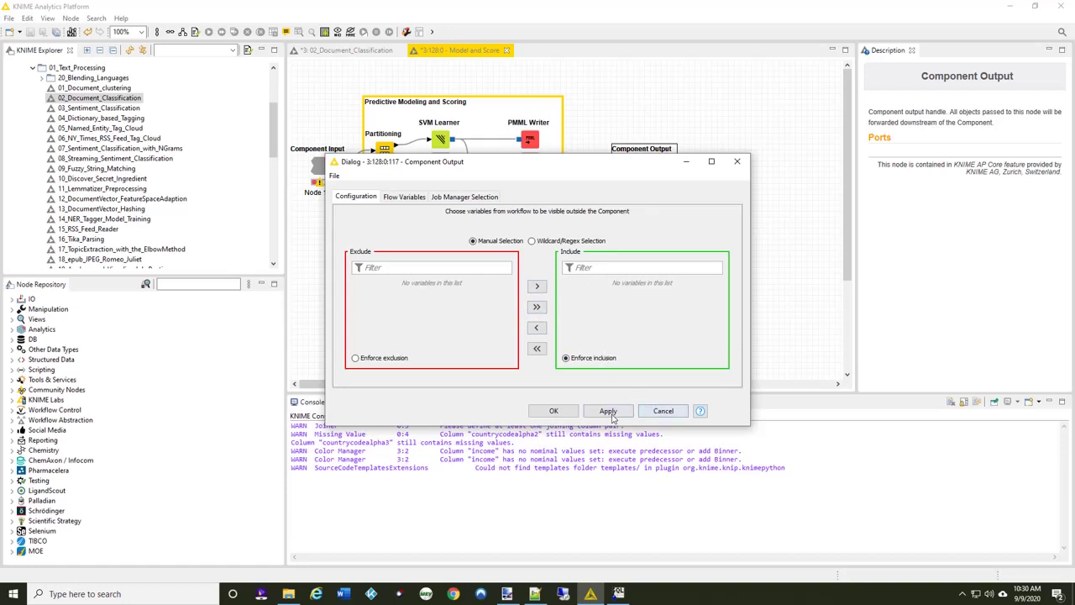
{"action": "left_click", "coordinate": [662, 411]}
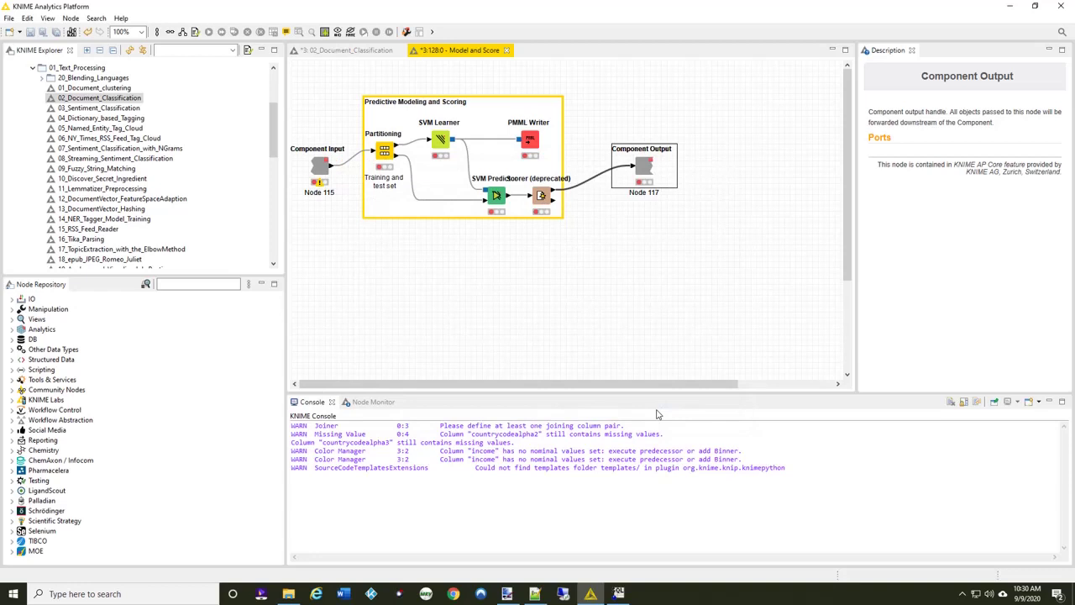
{"action": "left_click", "coordinate": [509, 51]}
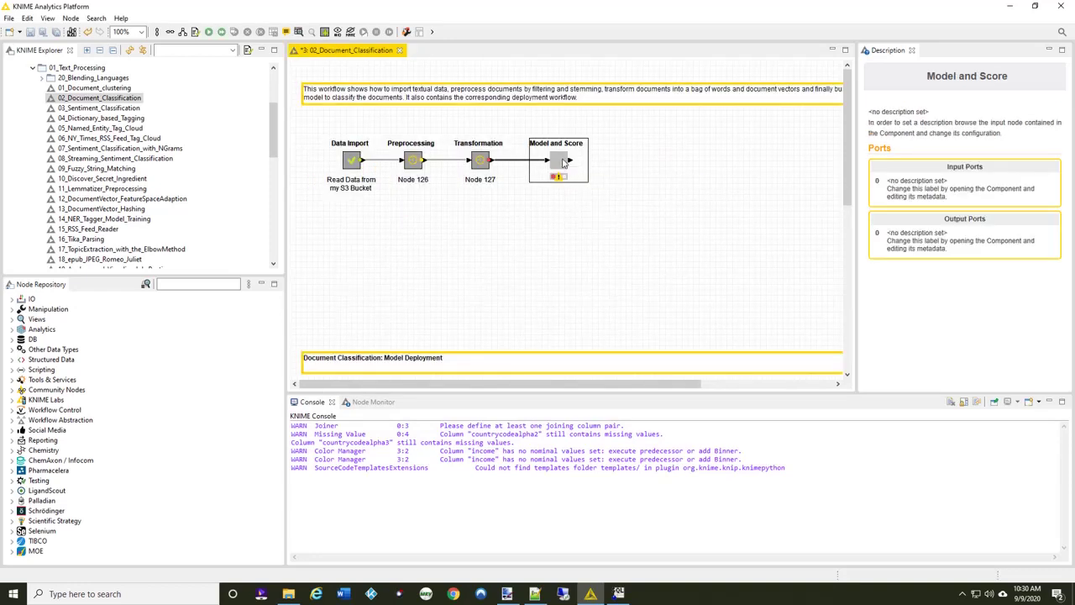
Convert the Transformation metanode into a component
{"action": "right_click", "coordinate": [480, 162]}
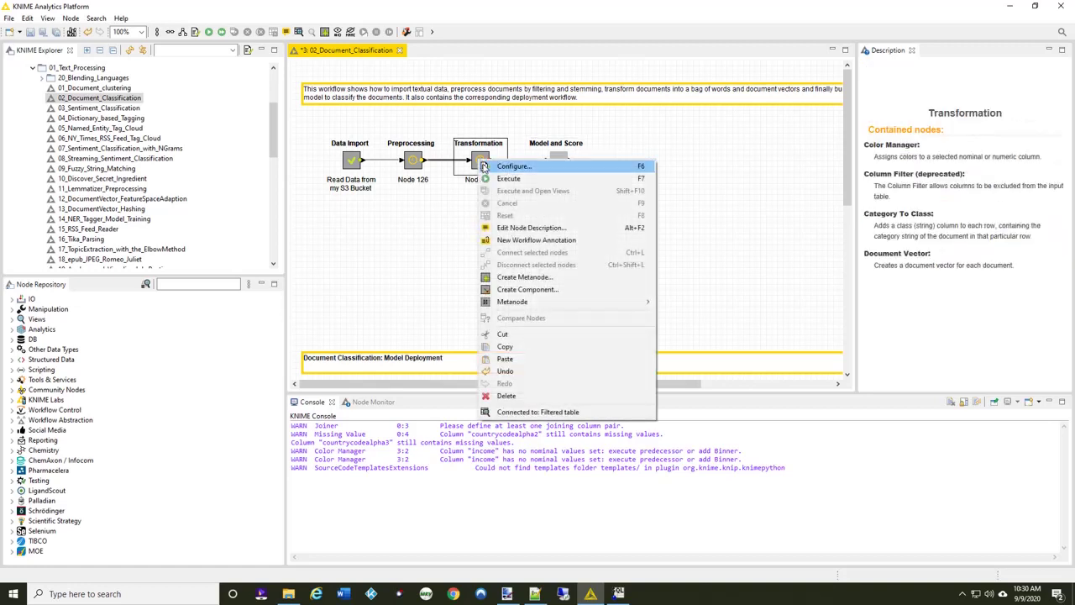
{"action": "mouse_move", "coordinate": [530, 303]}
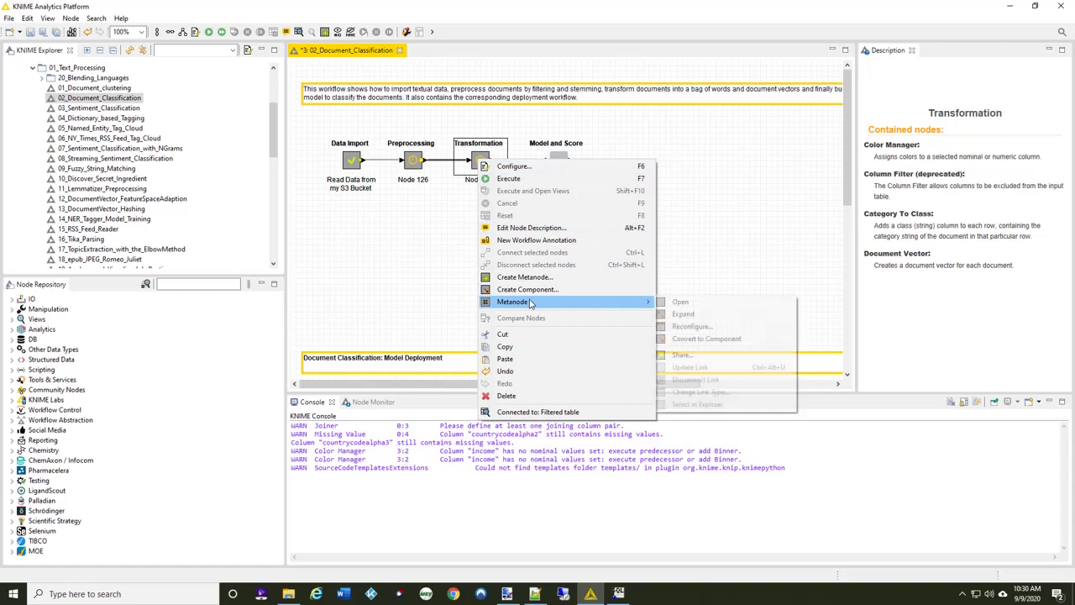
{"action": "left_click", "coordinate": [718, 340]}
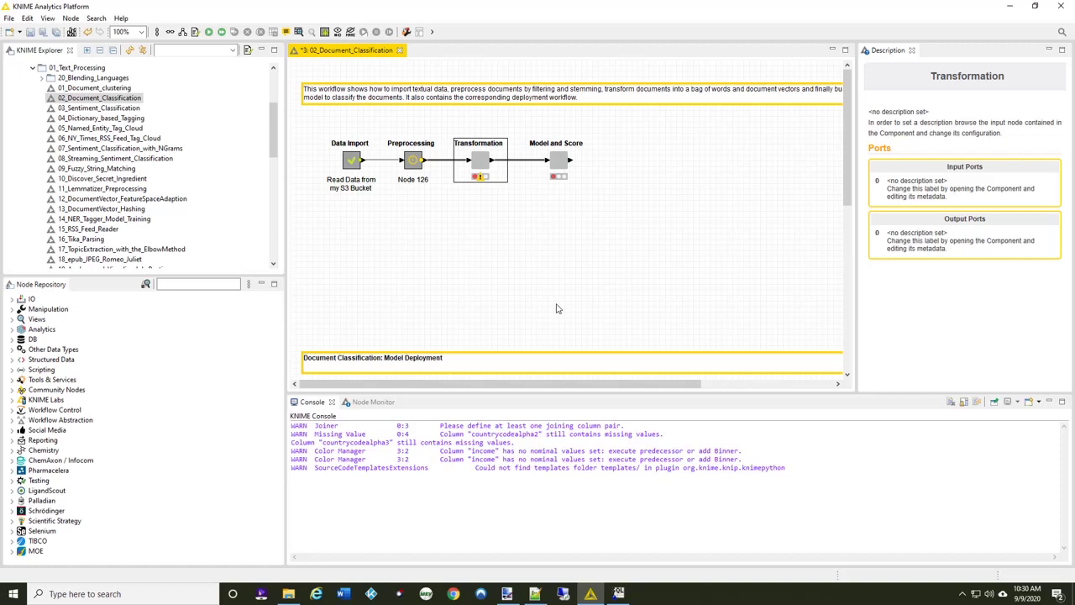
Open the Model and Score component and enter "My model and sore node" as its description
{"action": "double_click", "coordinate": [560, 165], "text": "ctrl"}
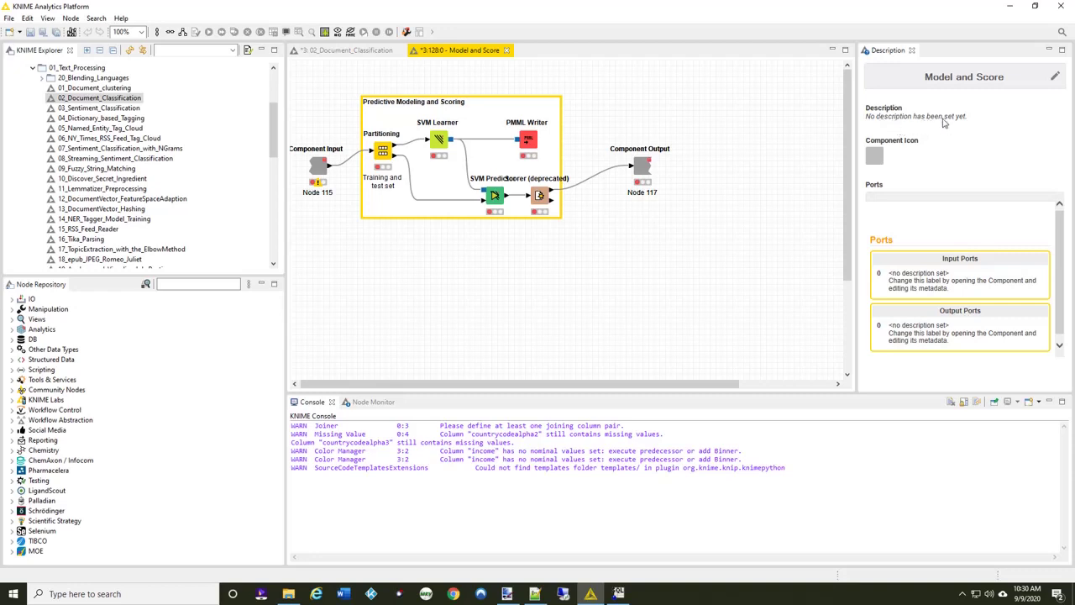
{"action": "left_click", "coordinate": [1055, 77]}
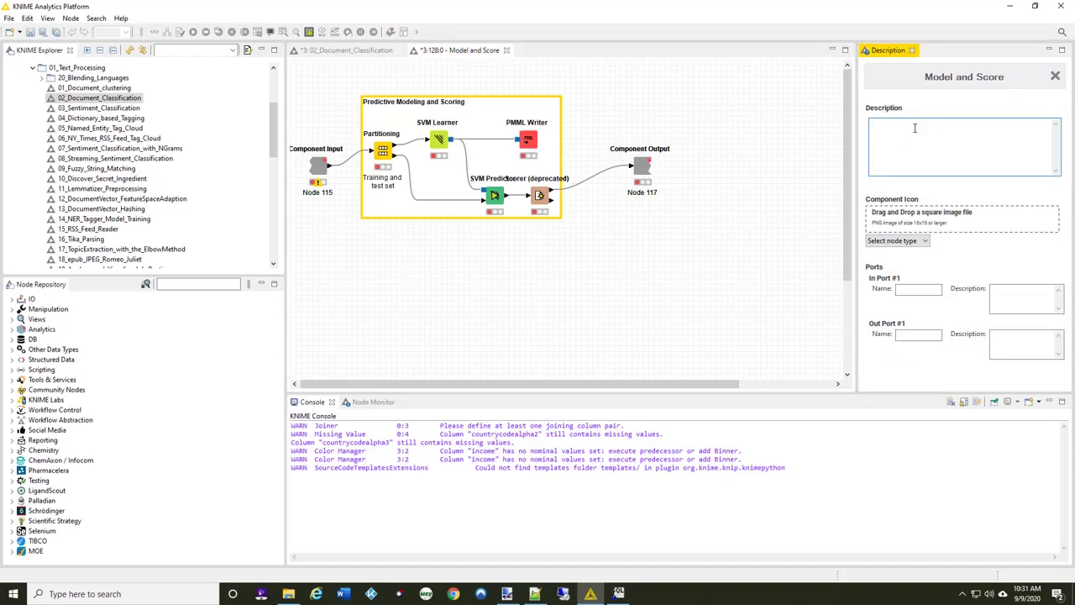
{"action": "type", "text": "My model and sore node"}
{"action": "left_click", "coordinate": [906, 294]}
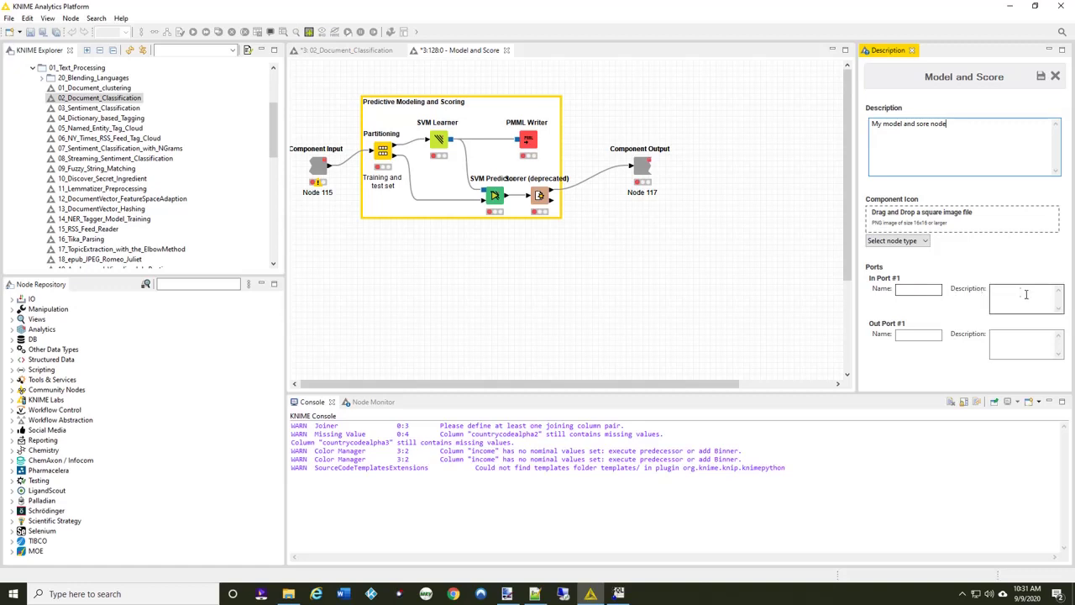
Try the Learner, Manipulator and Source node types for the Model and Score component's icon
{"action": "left_click", "coordinate": [927, 243]}
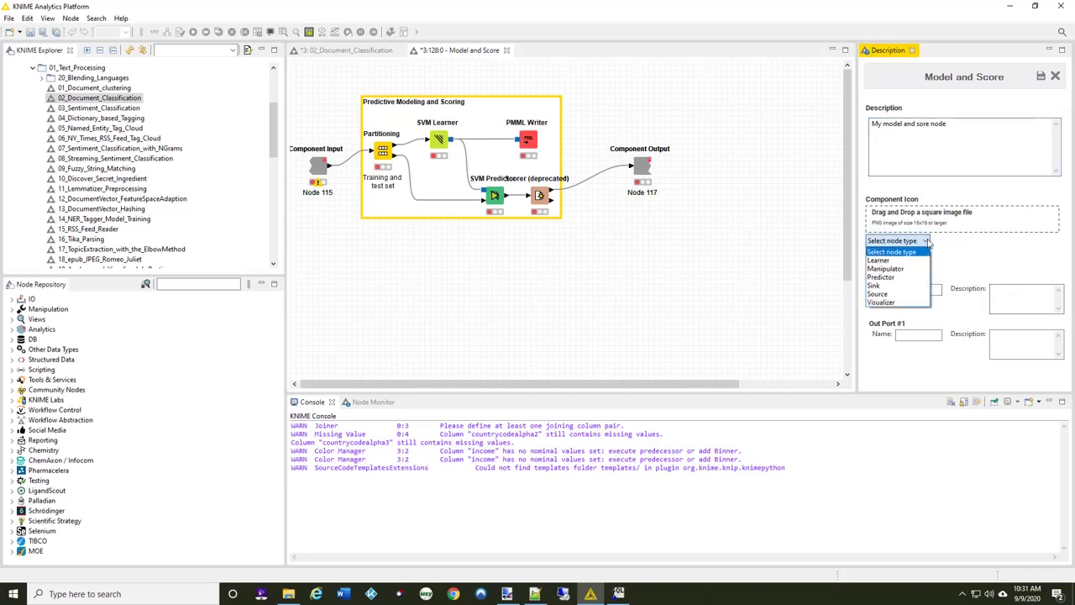
{"action": "left_click", "coordinate": [886, 260]}
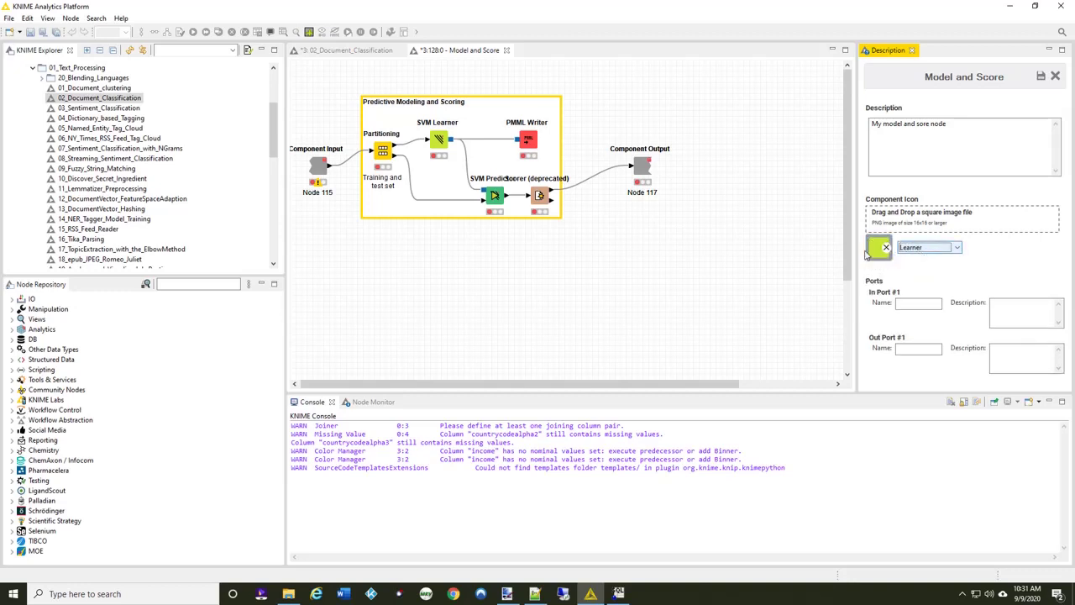
{"action": "left_click", "coordinate": [957, 250]}
{"action": "left_click", "coordinate": [936, 267]}
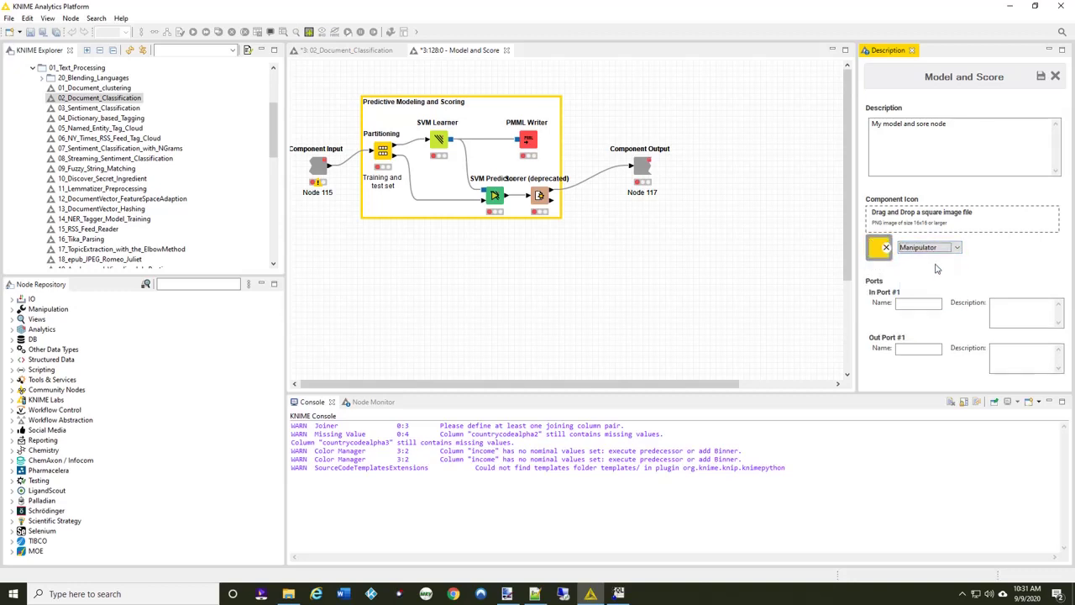
{"action": "left_click", "coordinate": [957, 248]}
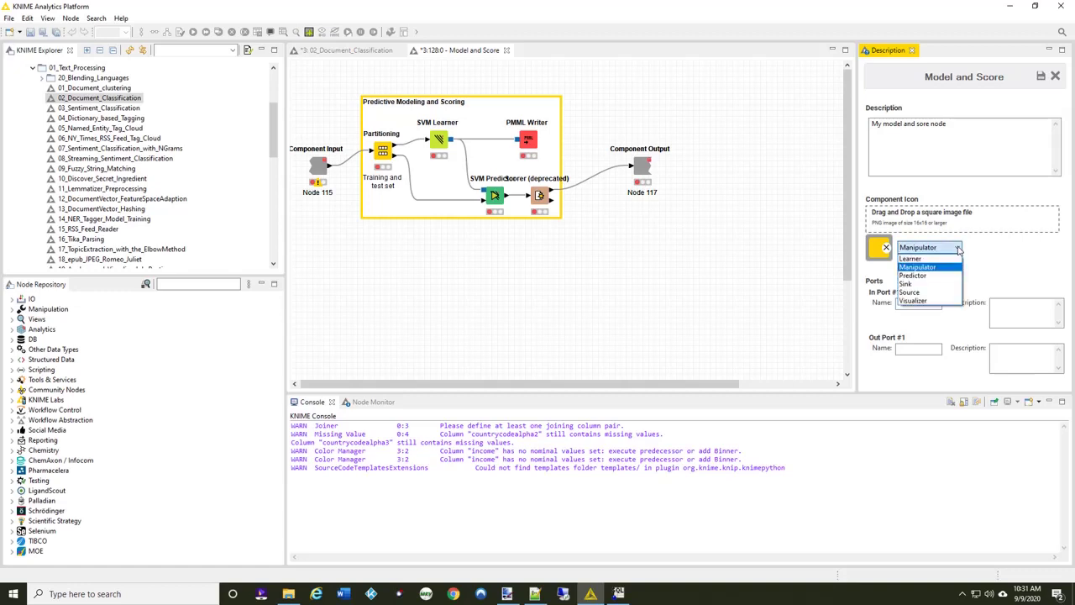
{"action": "left_click", "coordinate": [920, 292]}
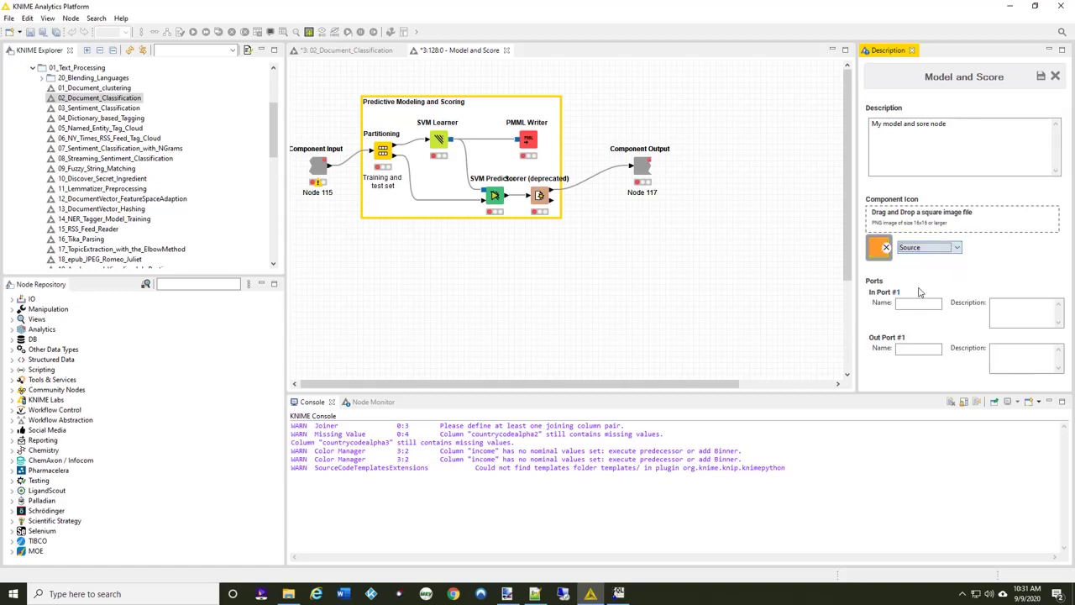
Set the component's node type to Predictor, use the unlocked padlock image from the desktop as its icon, and save the metadata
{"action": "left_click", "coordinate": [957, 247]}
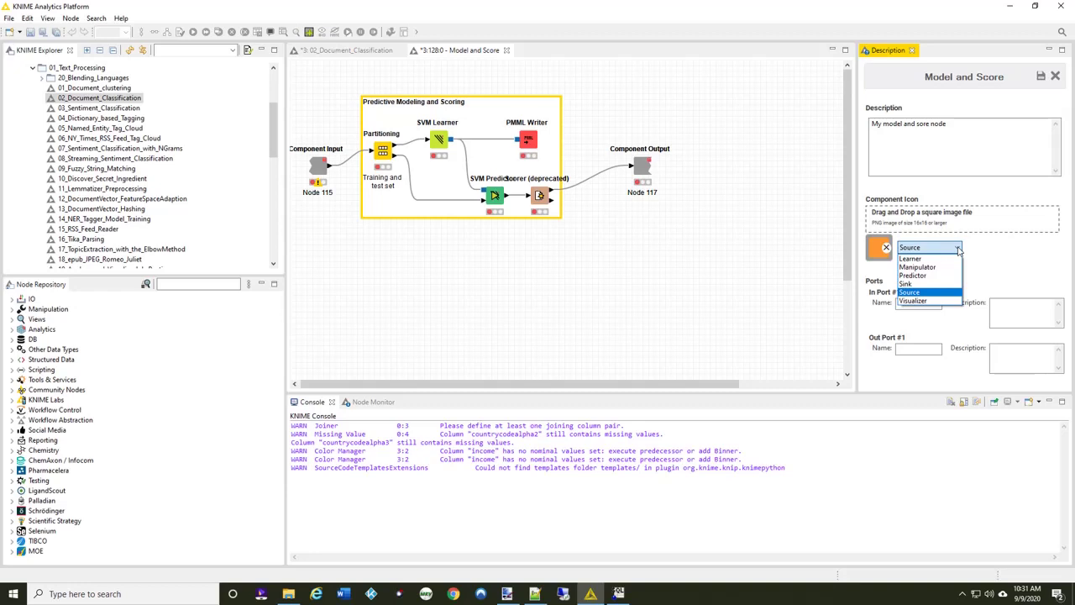
{"action": "left_click", "coordinate": [916, 276]}
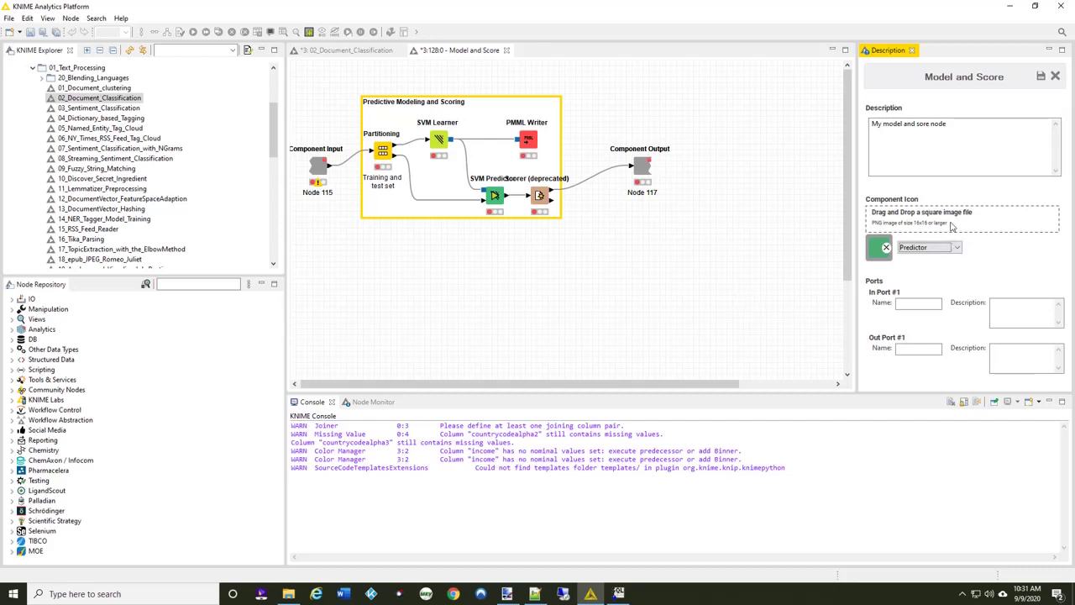
{"action": "left_click", "coordinate": [1037, 7]}
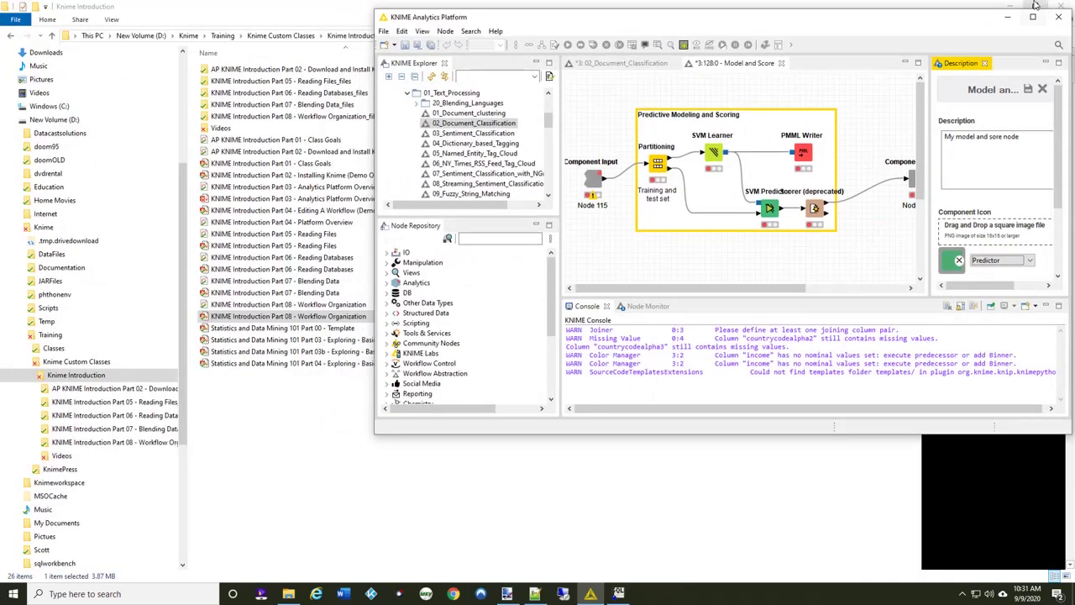
{"action": "left_click", "coordinate": [1013, 7]}
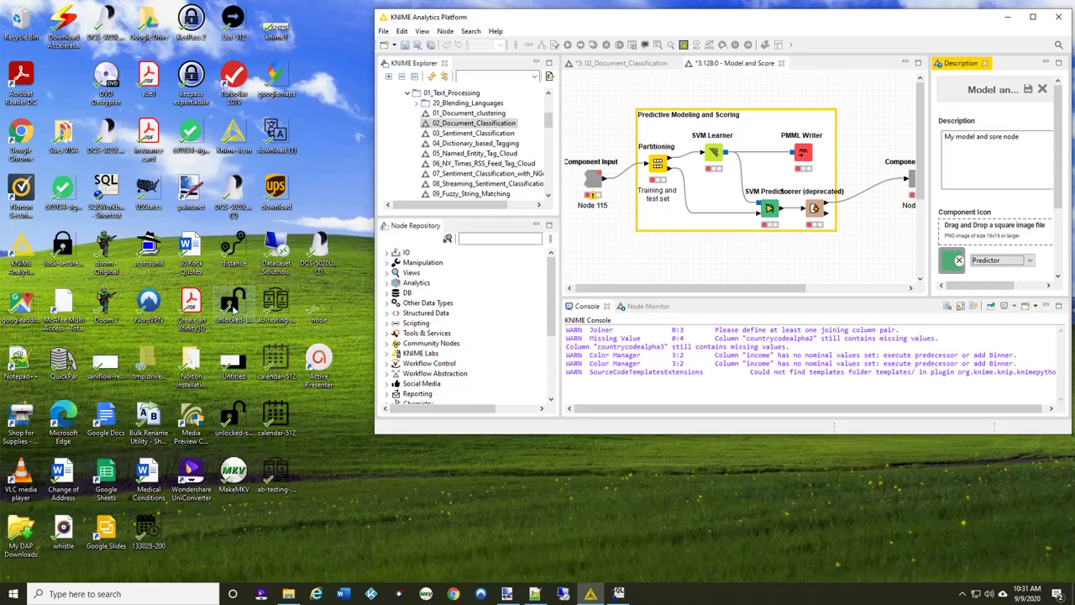
{"action": "left_click_drag", "start_coordinate": [234, 309], "coordinate": [969, 235]}
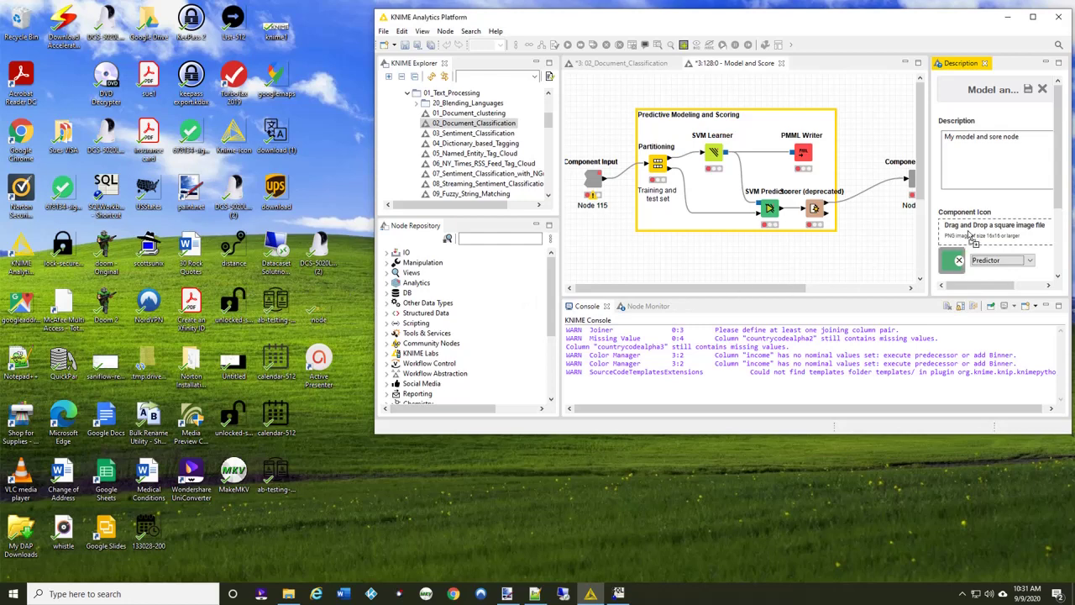
{"action": "left_click_drag", "start_coordinate": [970, 237], "coordinate": [970, 238]}
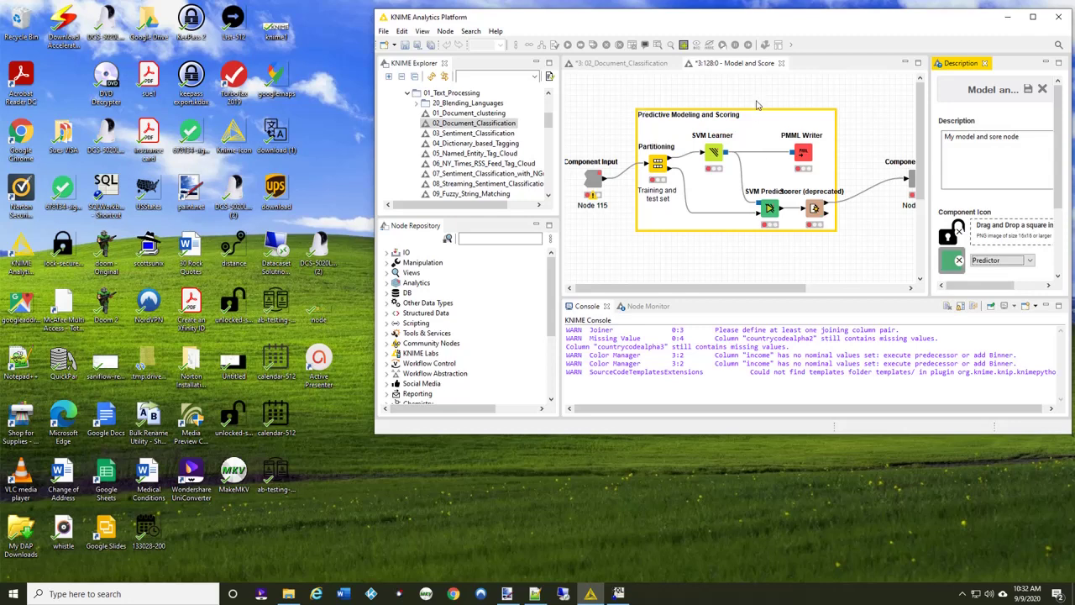
{"action": "left_click", "coordinate": [1028, 89]}
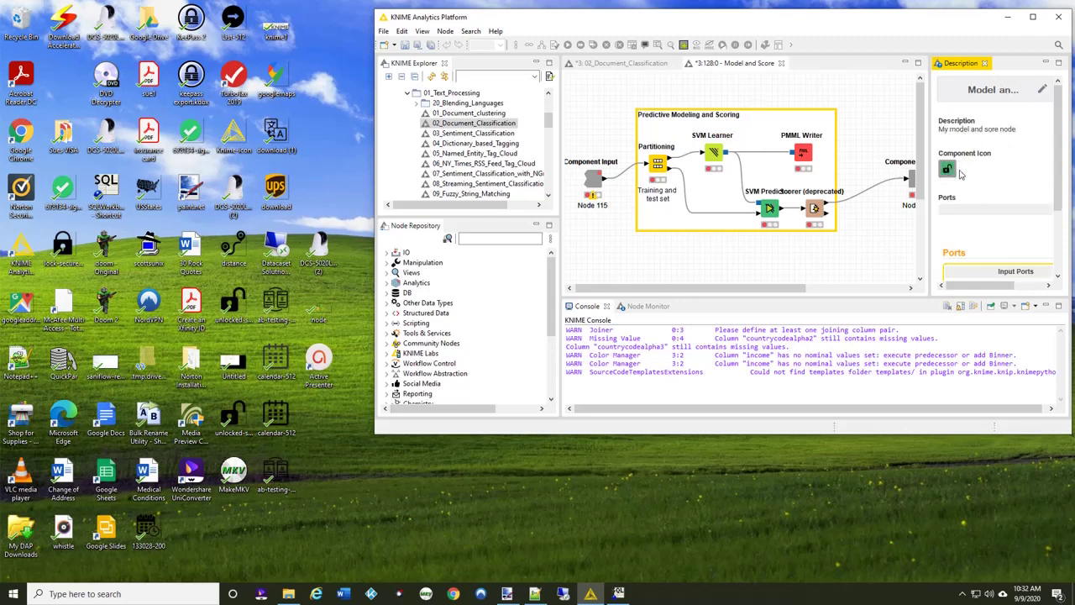
Return to the main 02_Document_Classification workflow and maximise the application window
{"action": "left_click", "coordinate": [631, 64]}
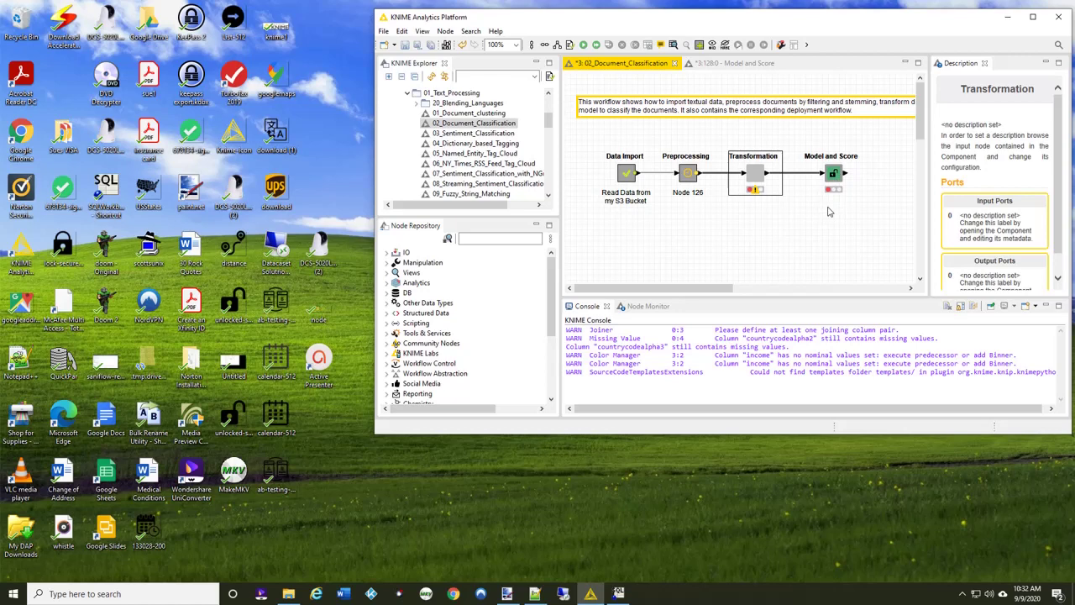
{"action": "left_click", "coordinate": [1032, 17]}
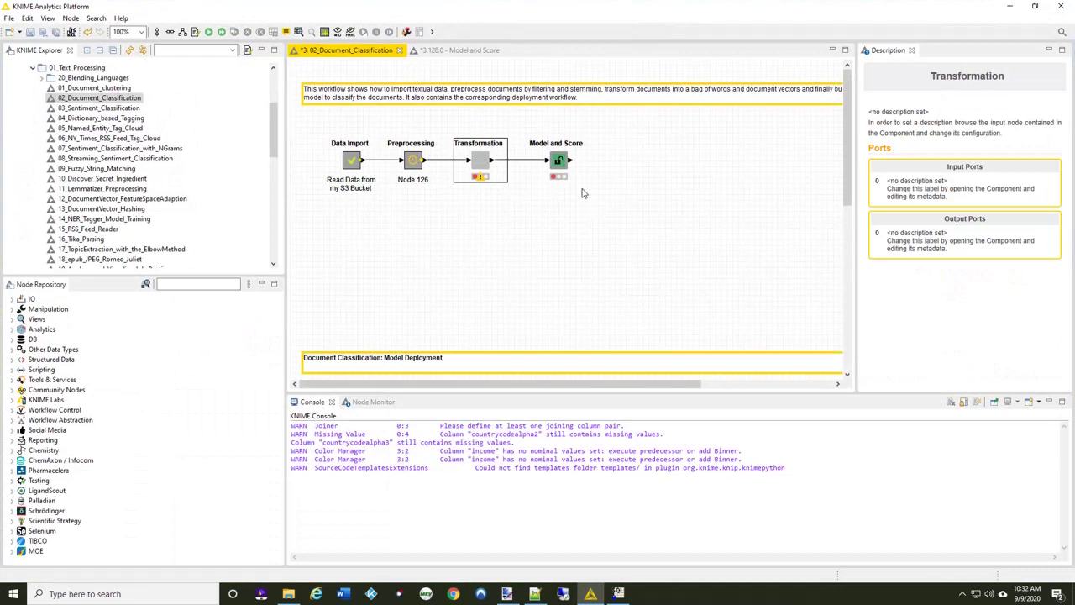